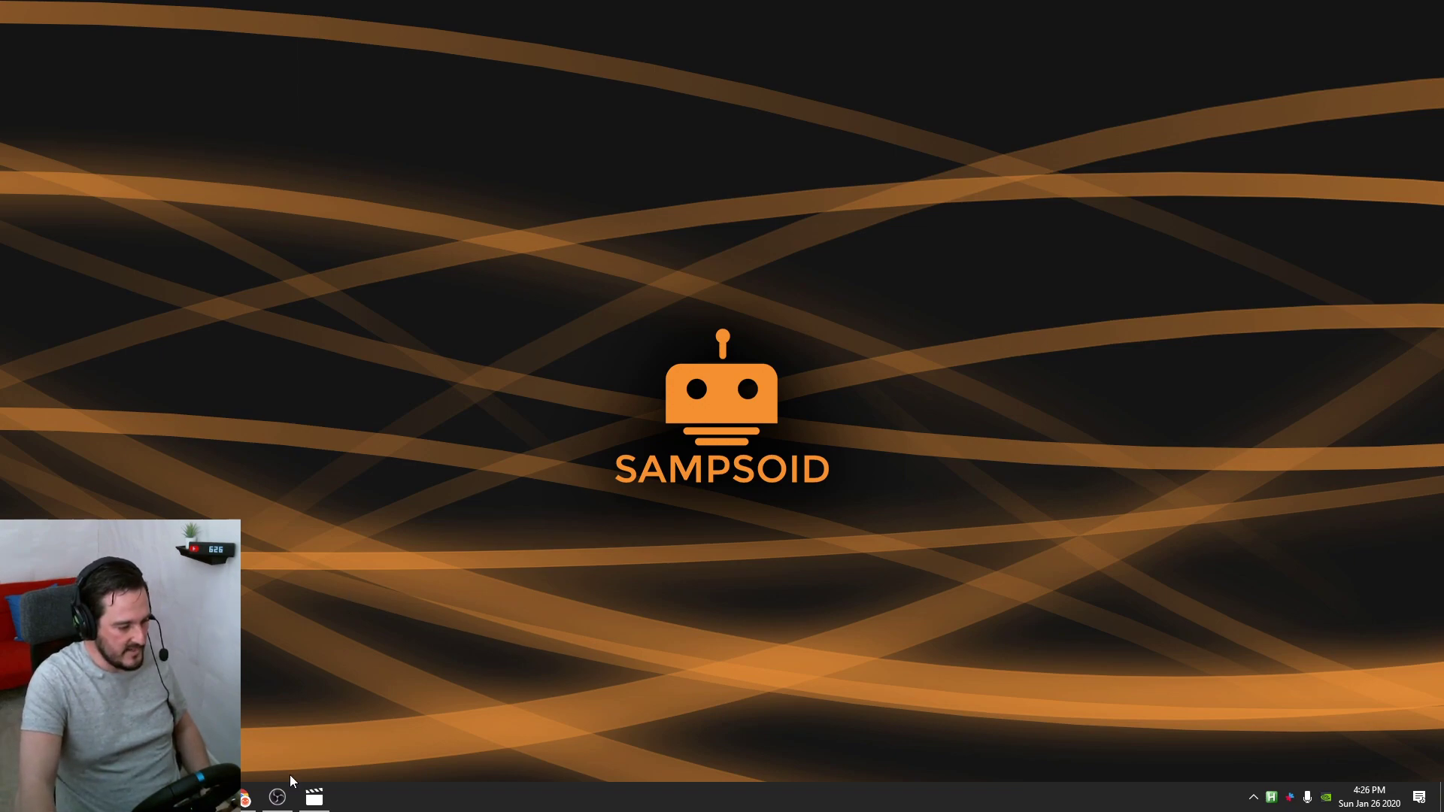
# Go to the iRacing Customize Car page and list all cars available to paint
pyautogui.click(247, 799)
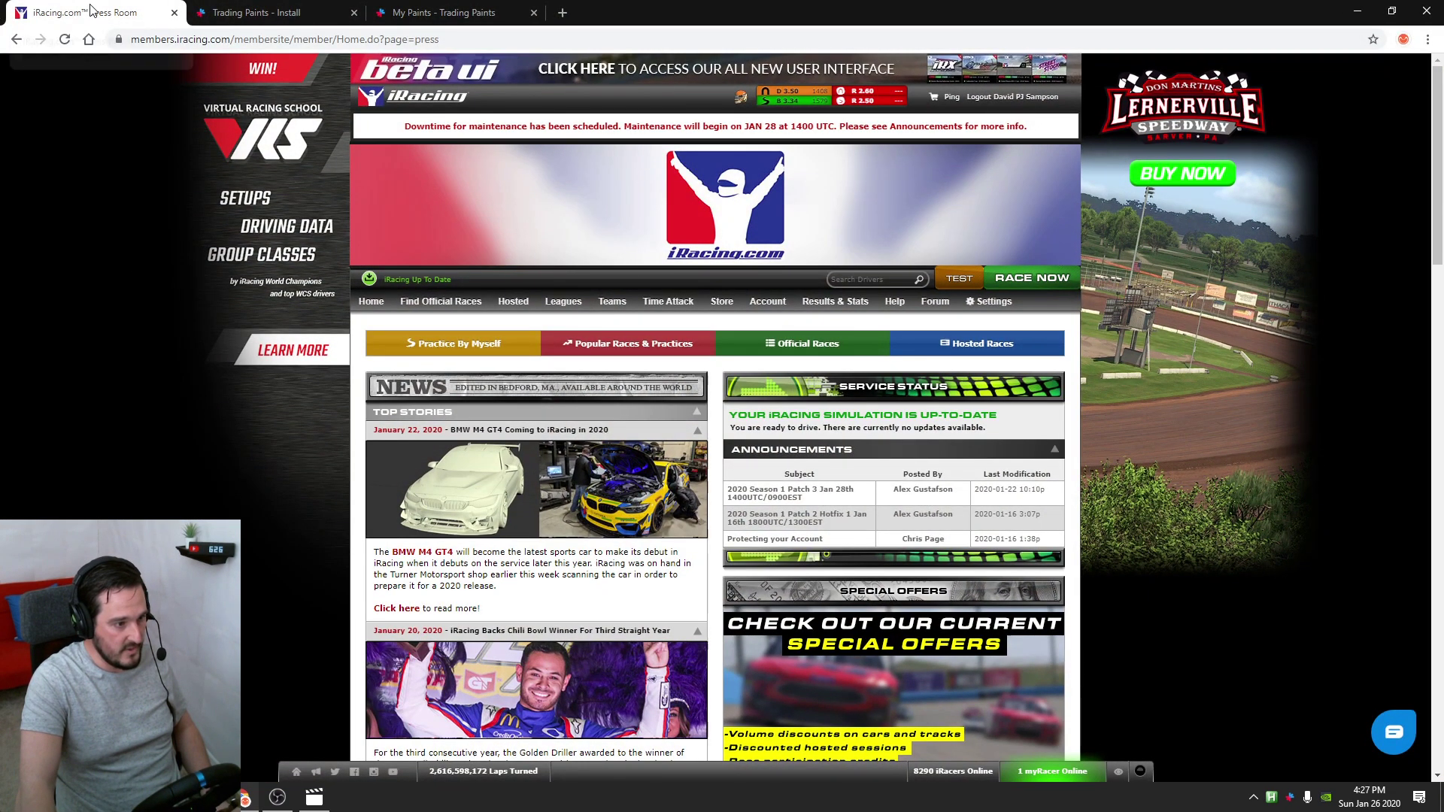
pyautogui.moveTo(763, 301)
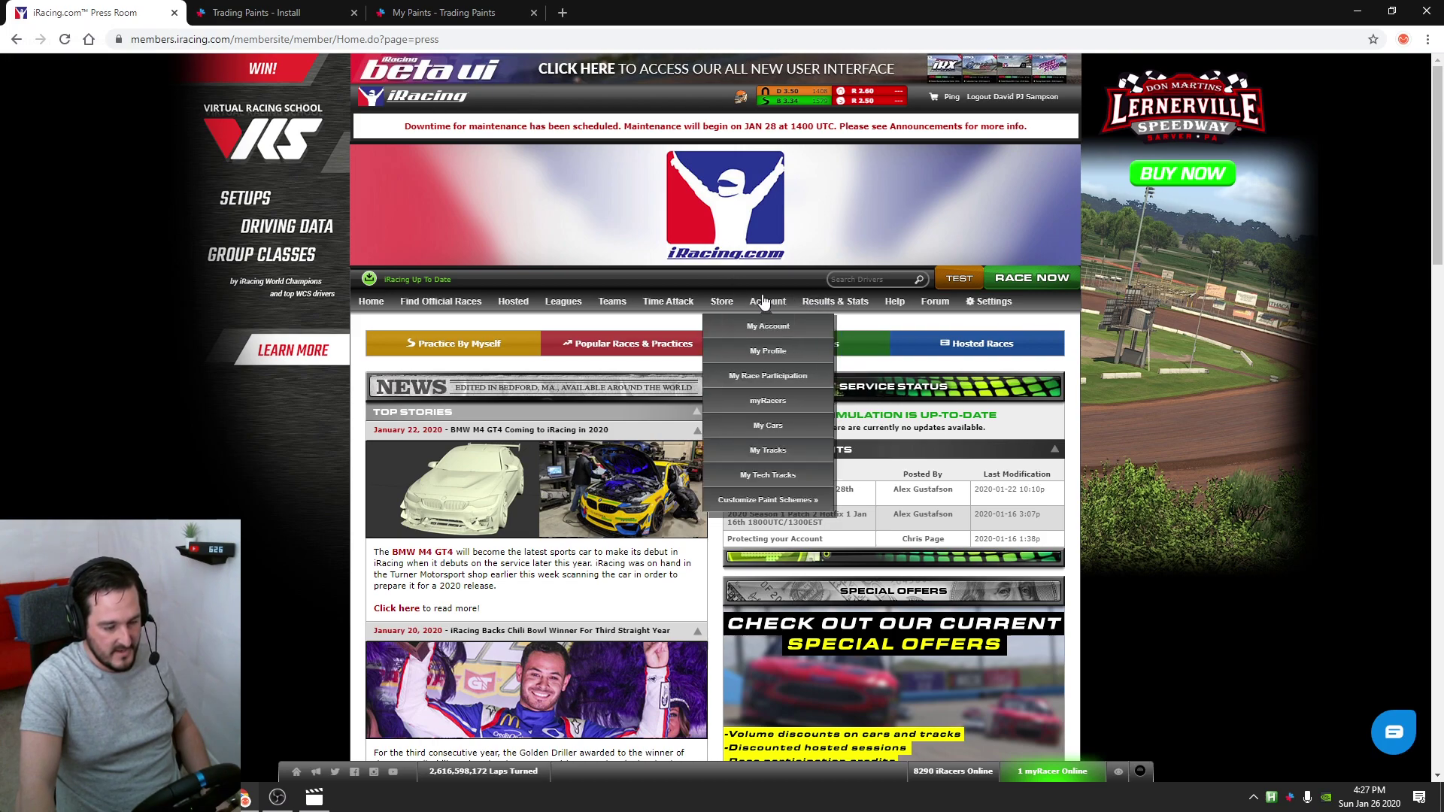
pyautogui.moveTo(805, 502)
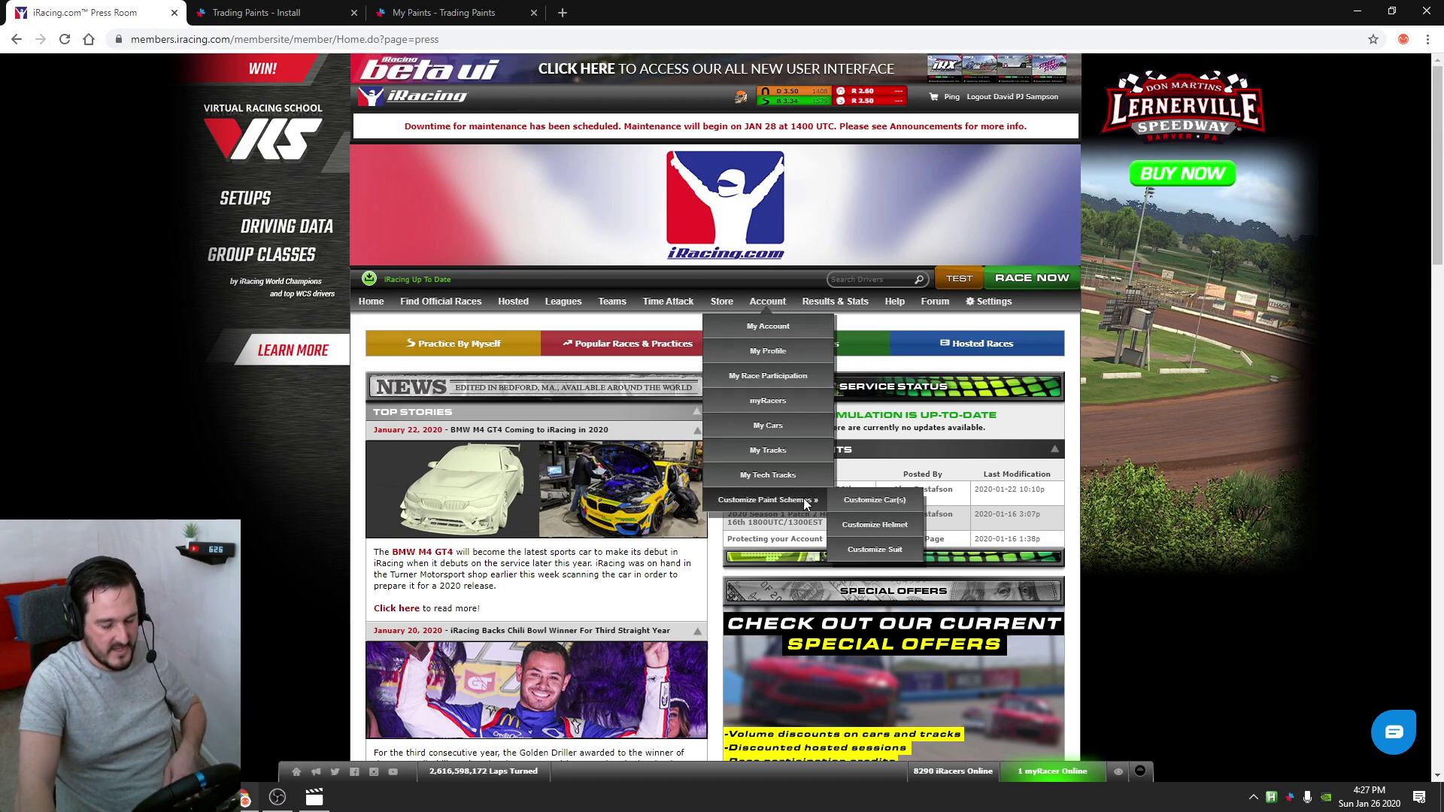
pyautogui.click(861, 500)
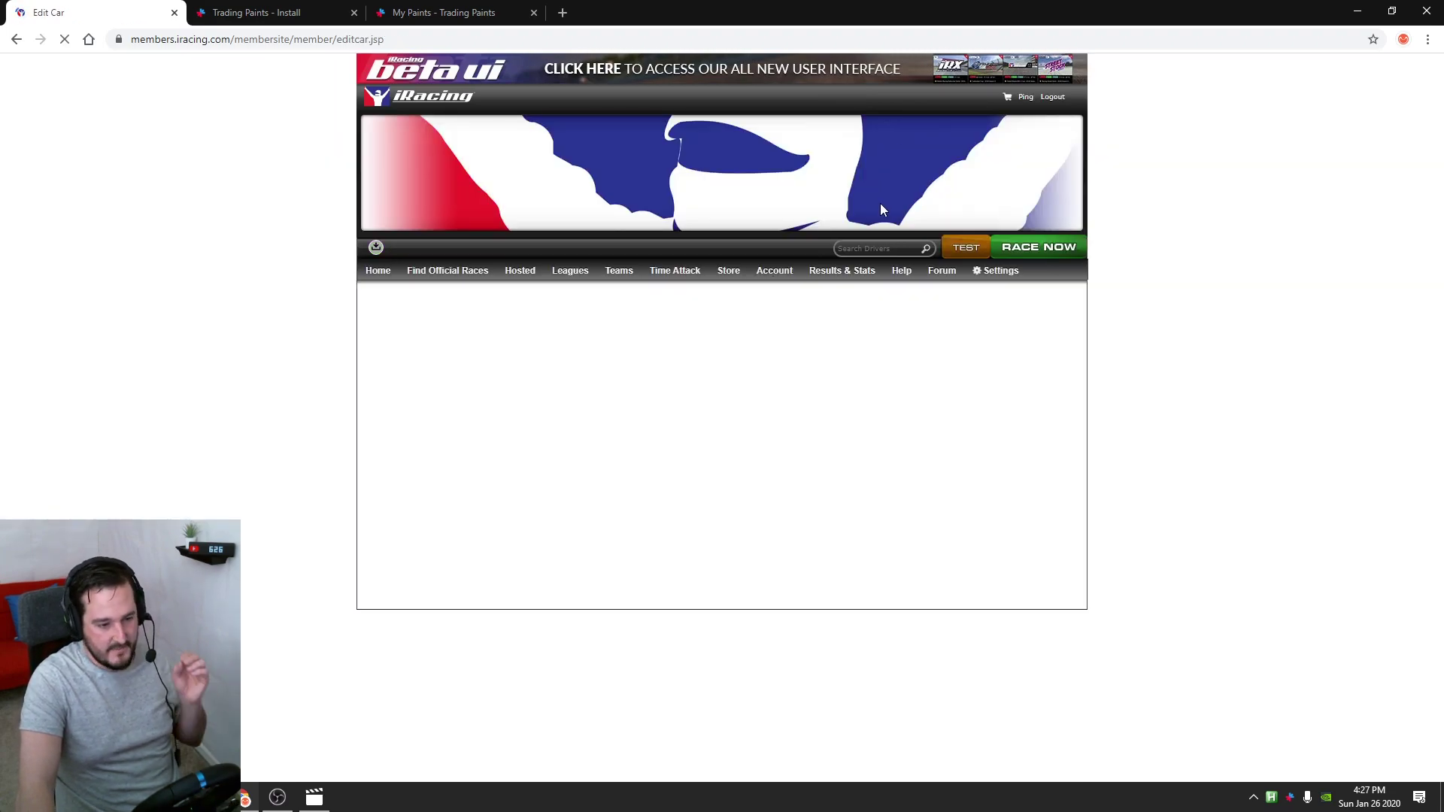
pyautogui.scroll(-1, 879, 217)
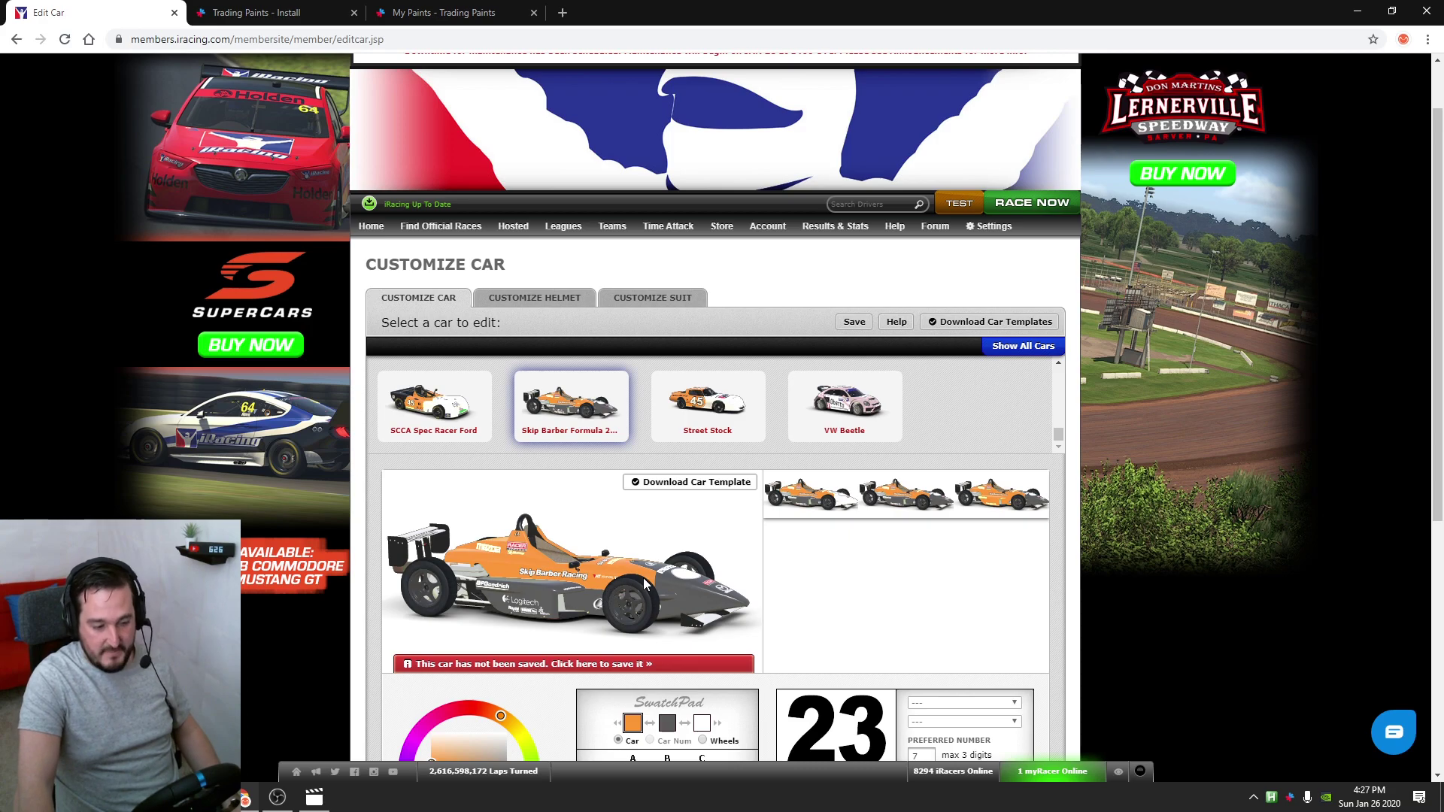
pyautogui.click(1008, 347)
# Select the Skip Barber Formula 2000 and download its car template, 1_template_SBRS.zip
pyautogui.scroll(-1, 827, 413)
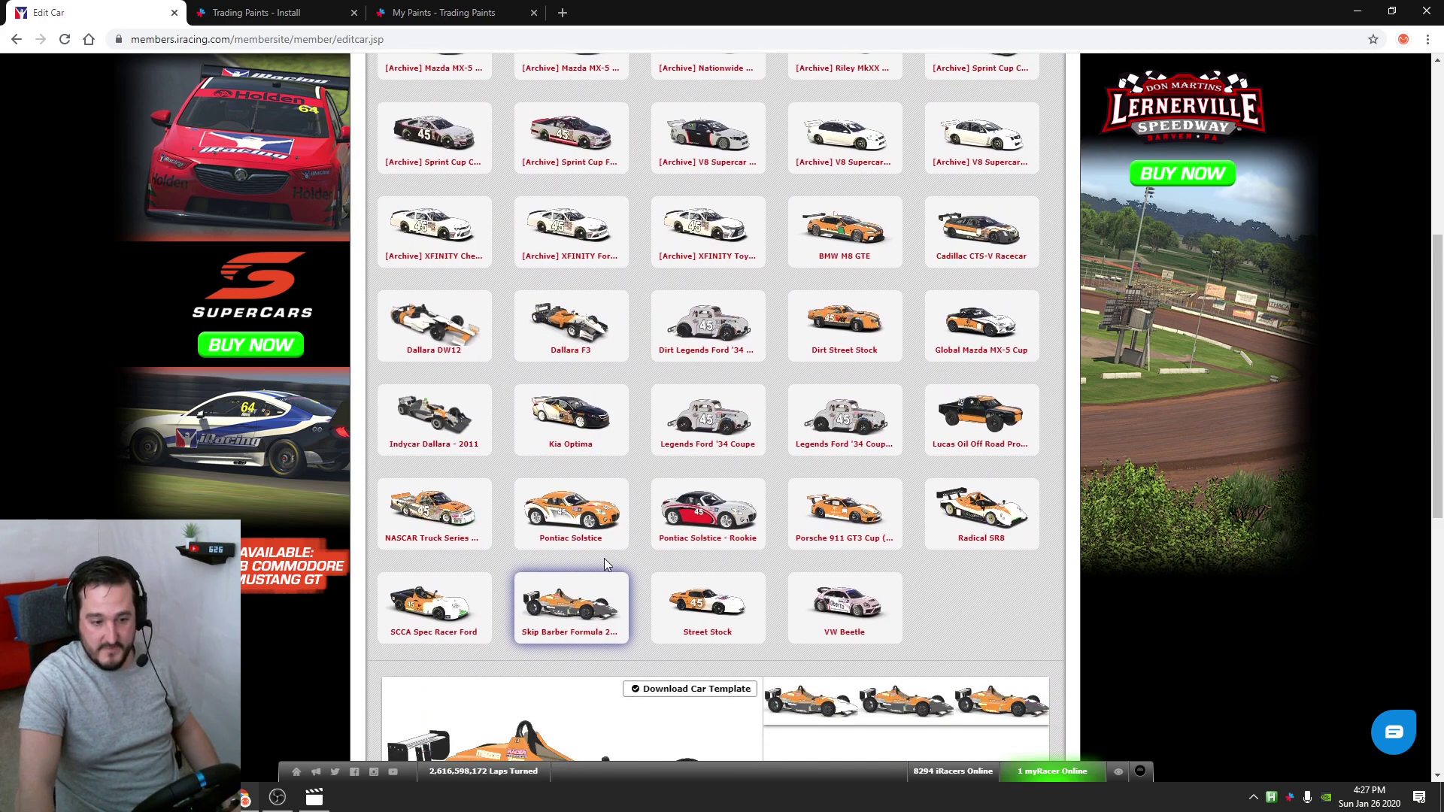
pyautogui.scroll(3, 557, 542)
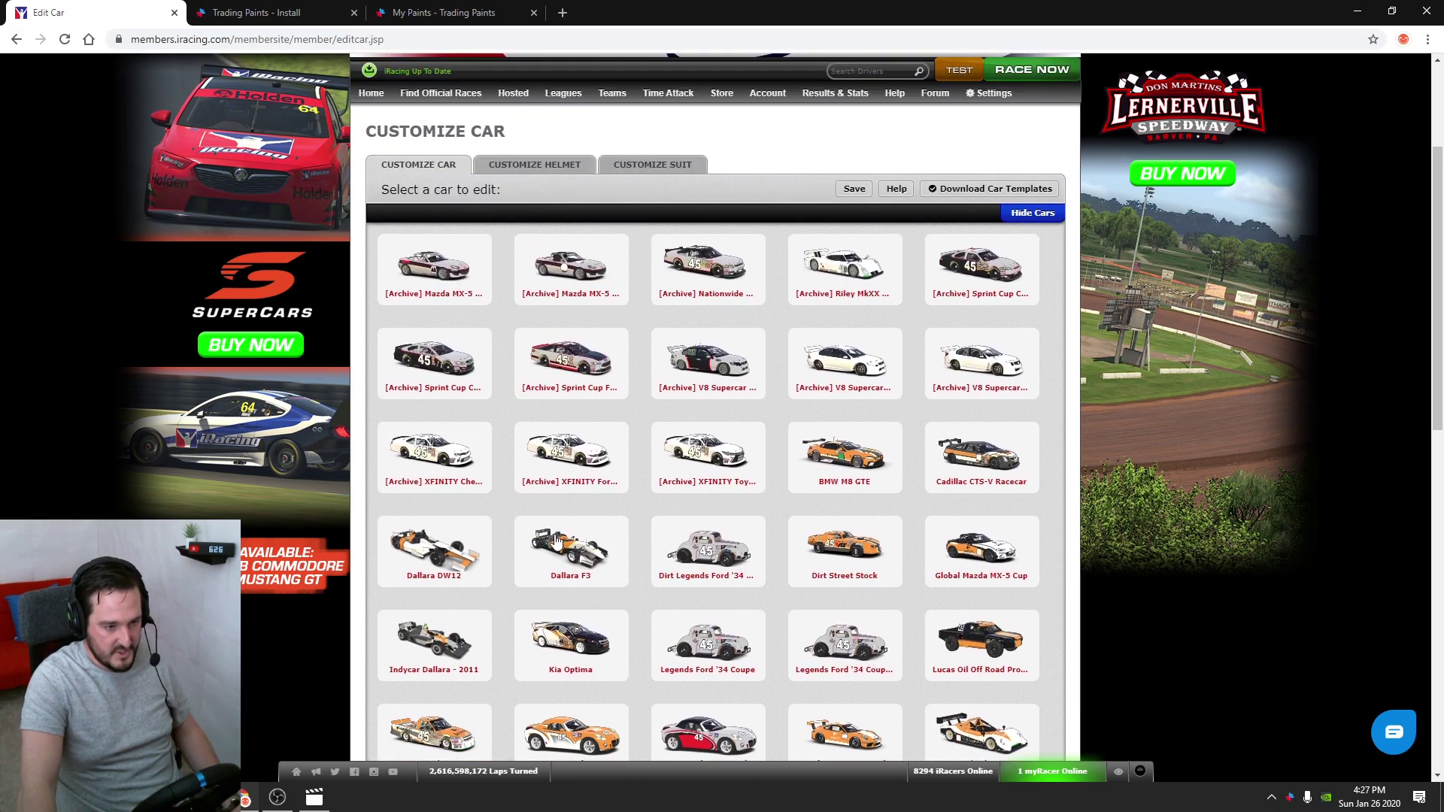
pyautogui.scroll(-2, 557, 542)
pyautogui.click(573, 683)
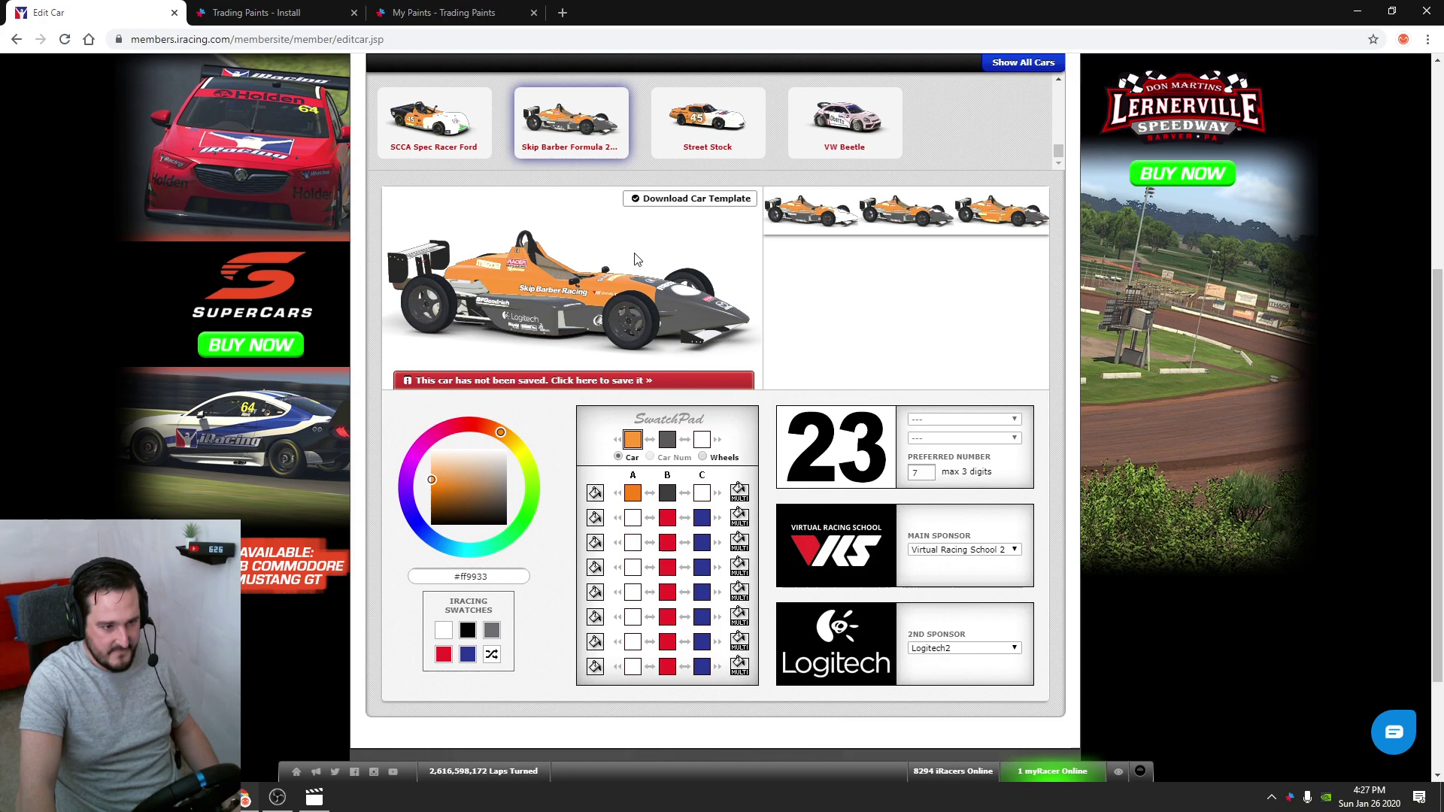
pyautogui.click(679, 202)
pyautogui.click(786, 125)
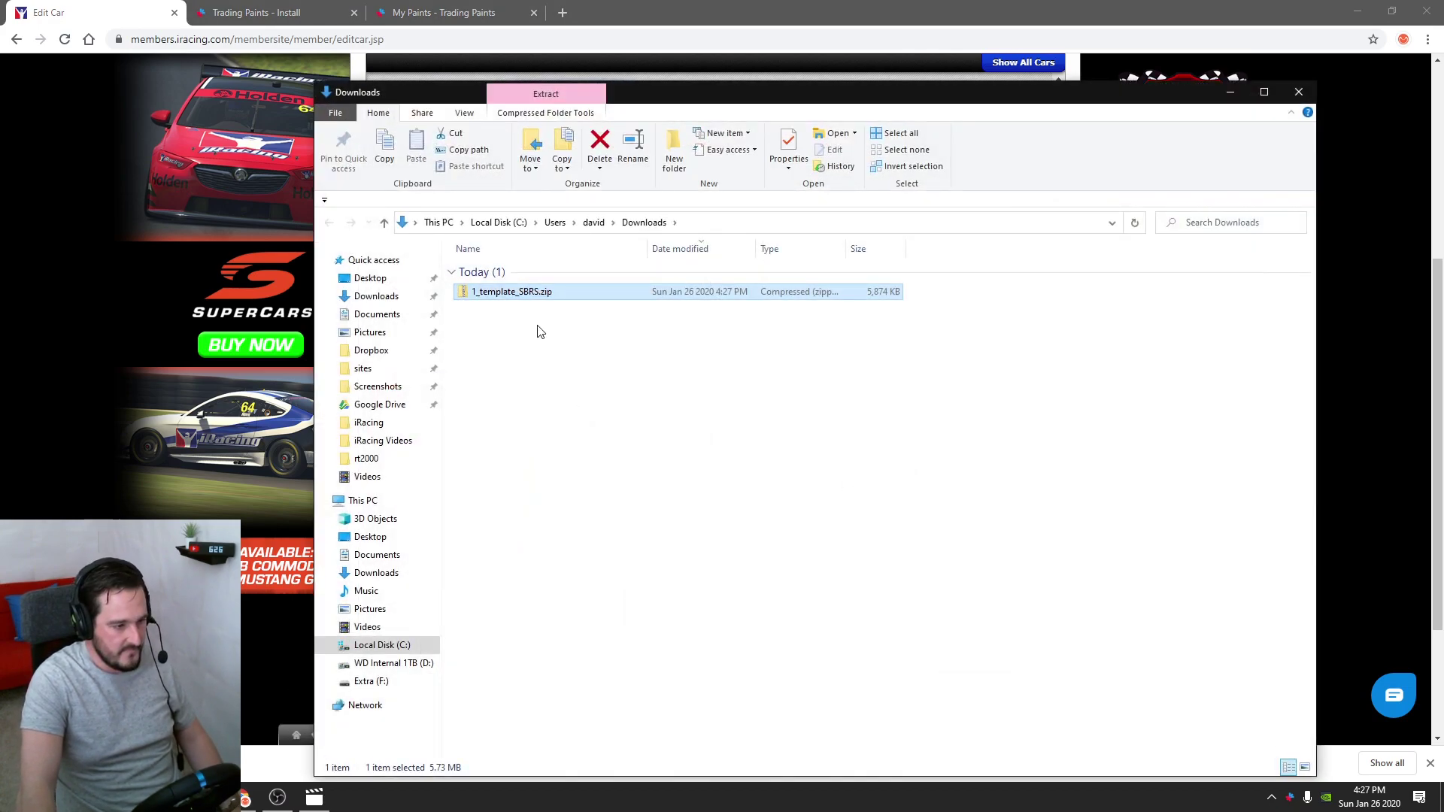
# Extract 1_template_SBRS.zip and select the Formula Skip Barber 2000.psd file inside
pyautogui.rightClick(536, 293)
pyautogui.click(583, 339)
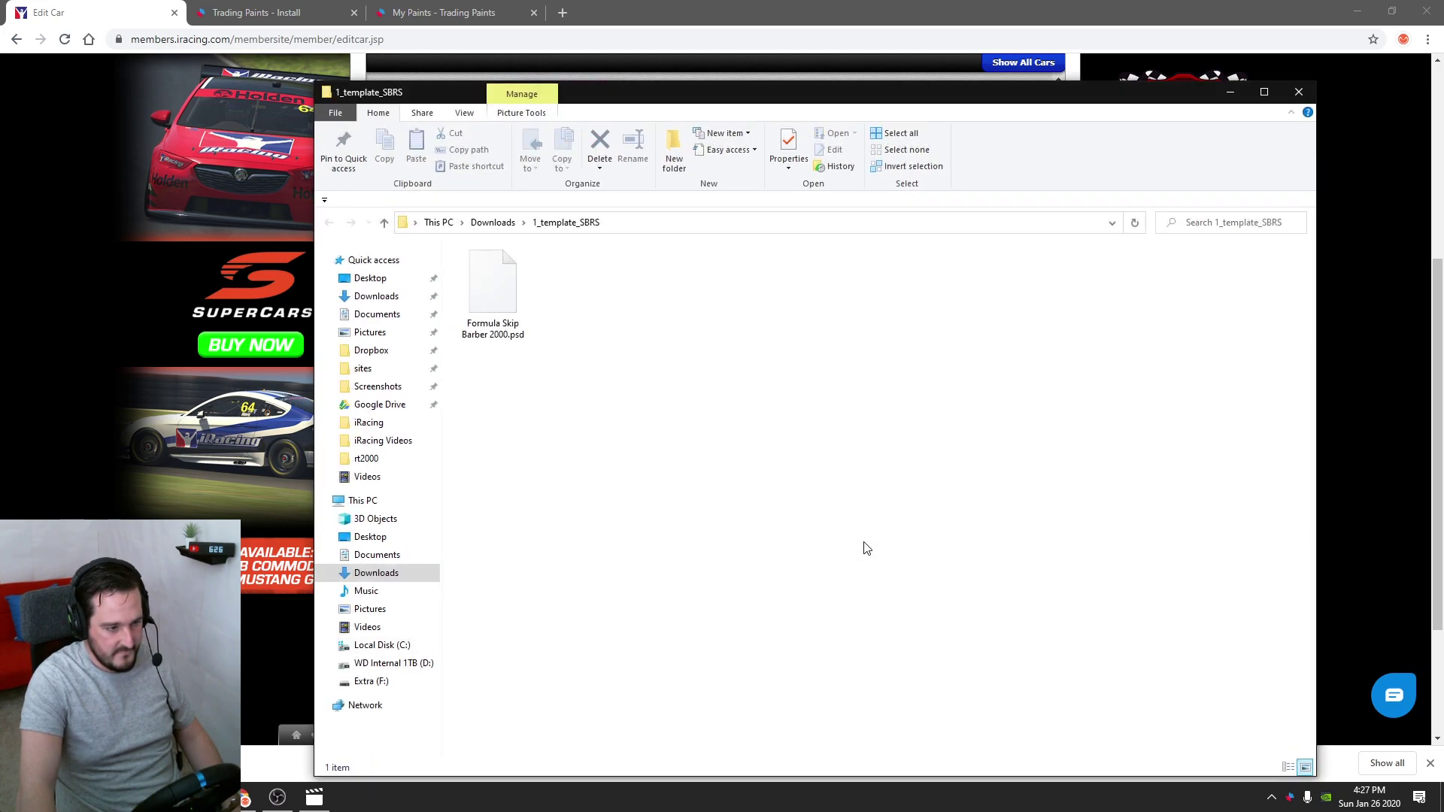
pyautogui.click(474, 304)
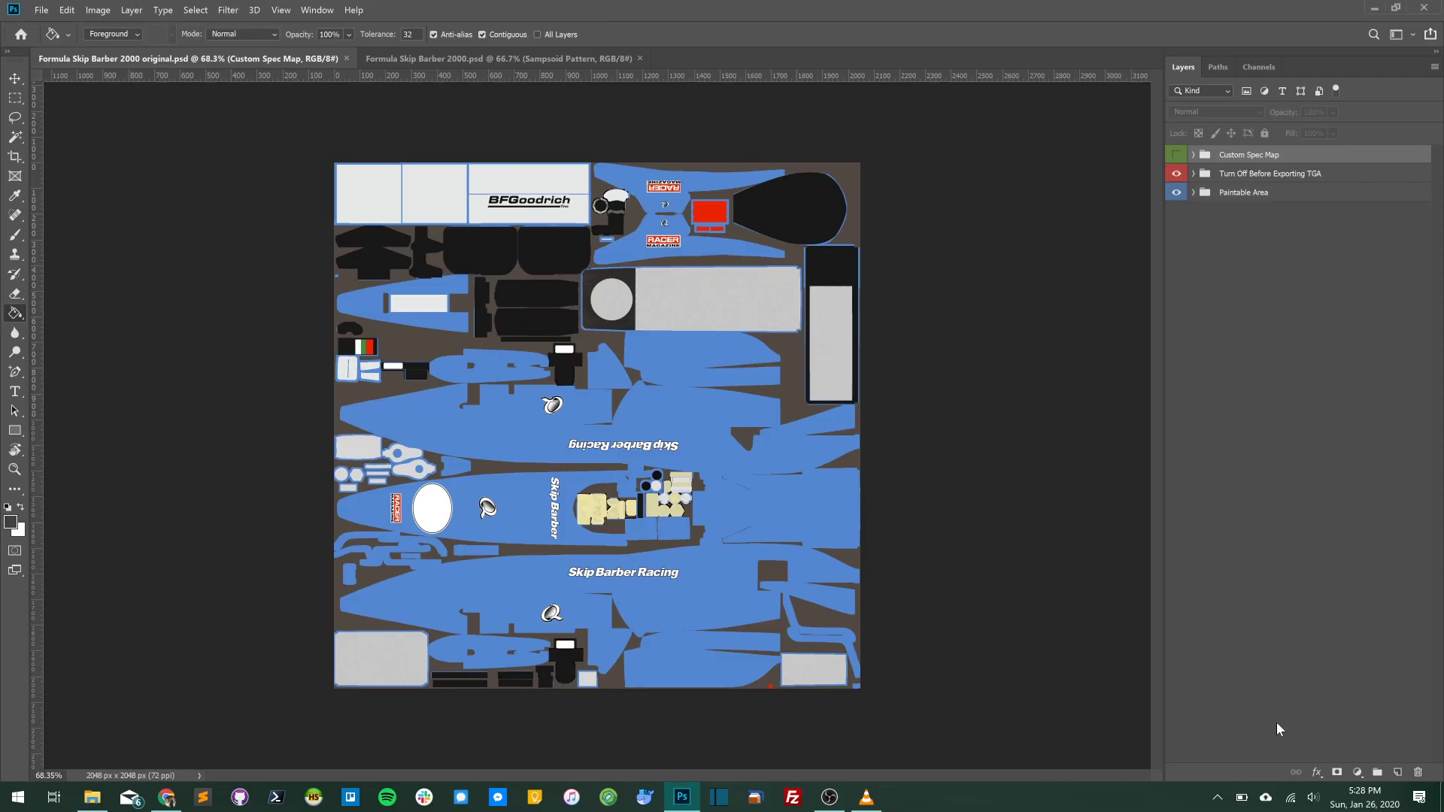
# Expand Paintable Area and Car Patterns, hide car_pattern_000 and car_pattern_002, and select car_pattern_001
pyautogui.click(1195, 194)
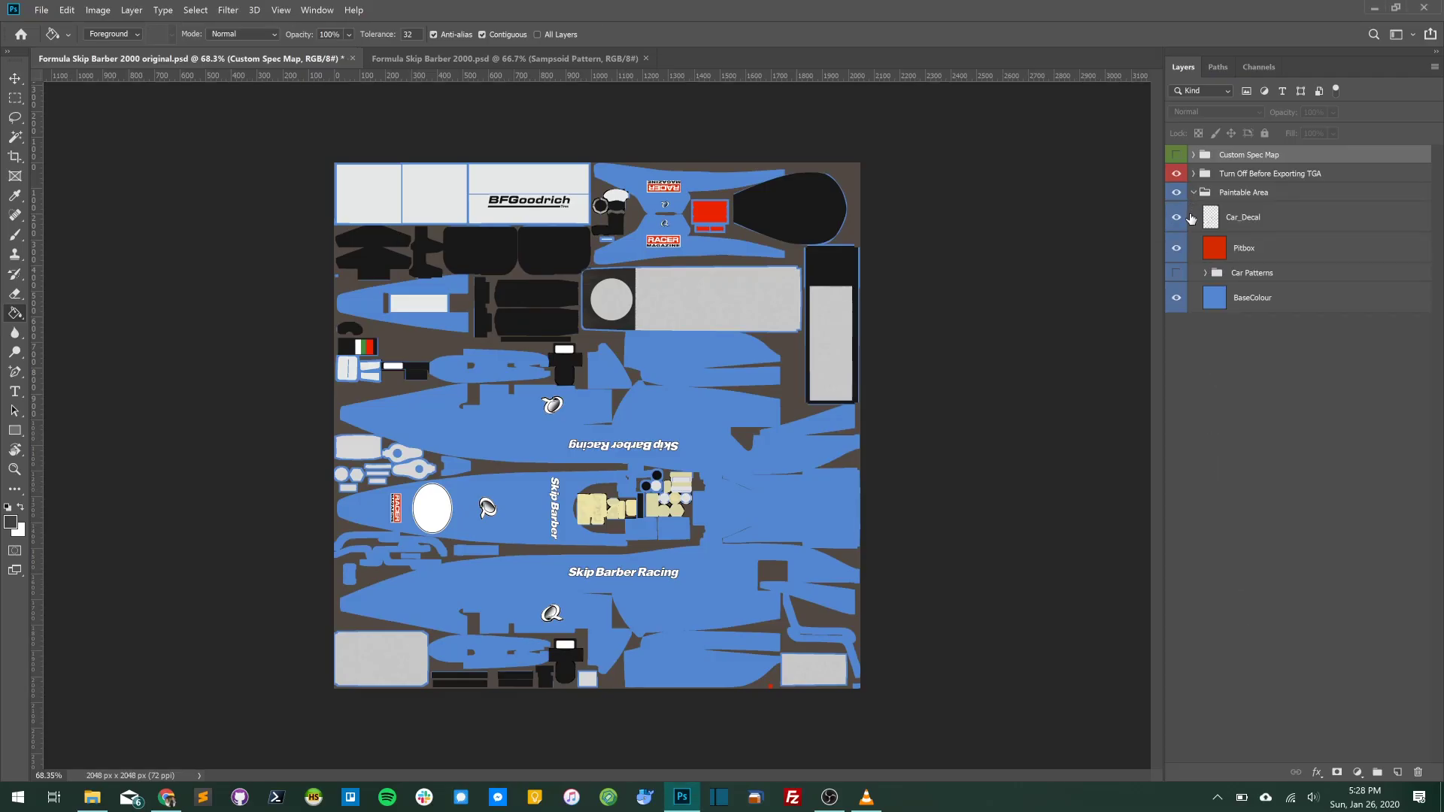
pyautogui.click(1204, 274)
pyautogui.click(1176, 272)
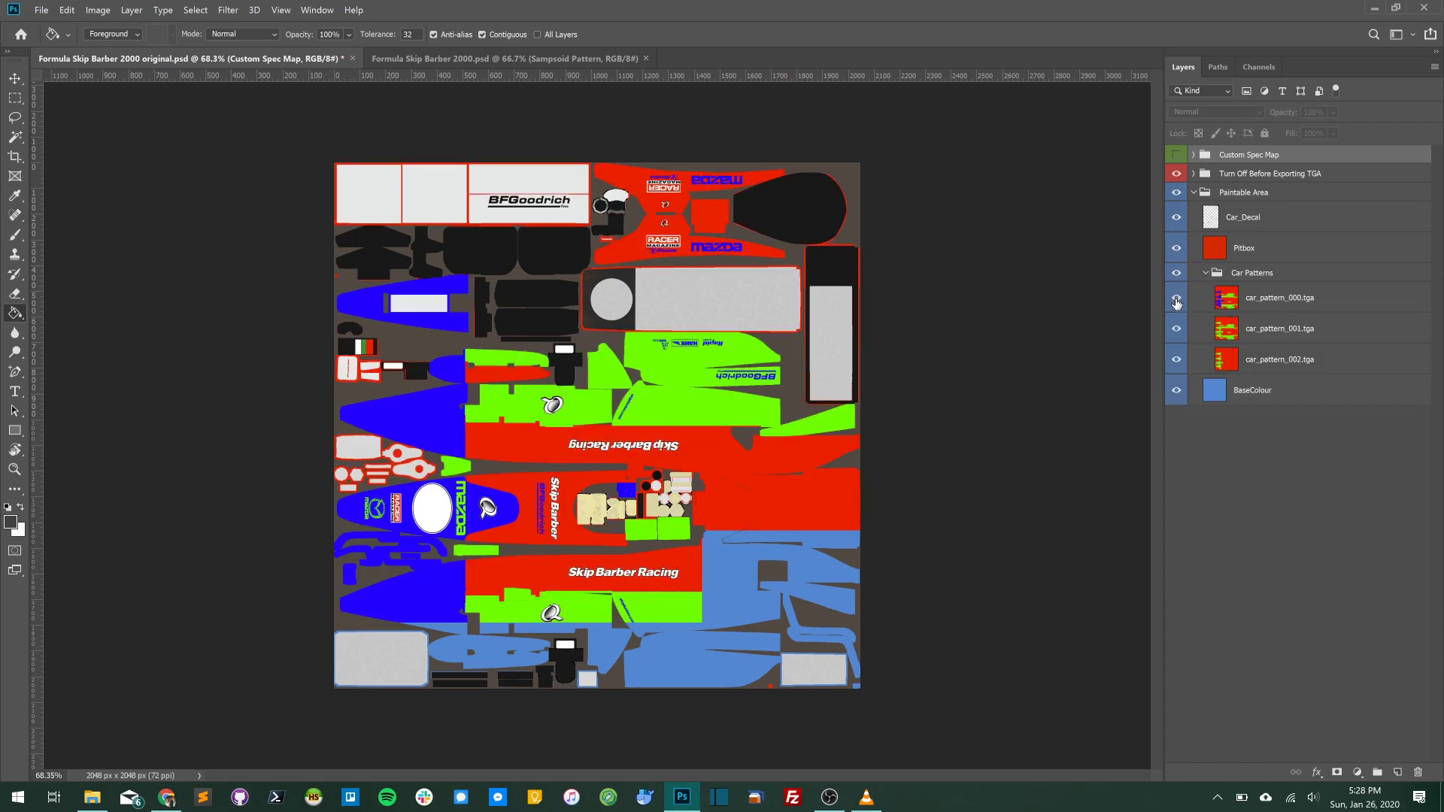
pyautogui.click(1177, 297)
pyautogui.click(1176, 359)
pyautogui.click(1259, 334)
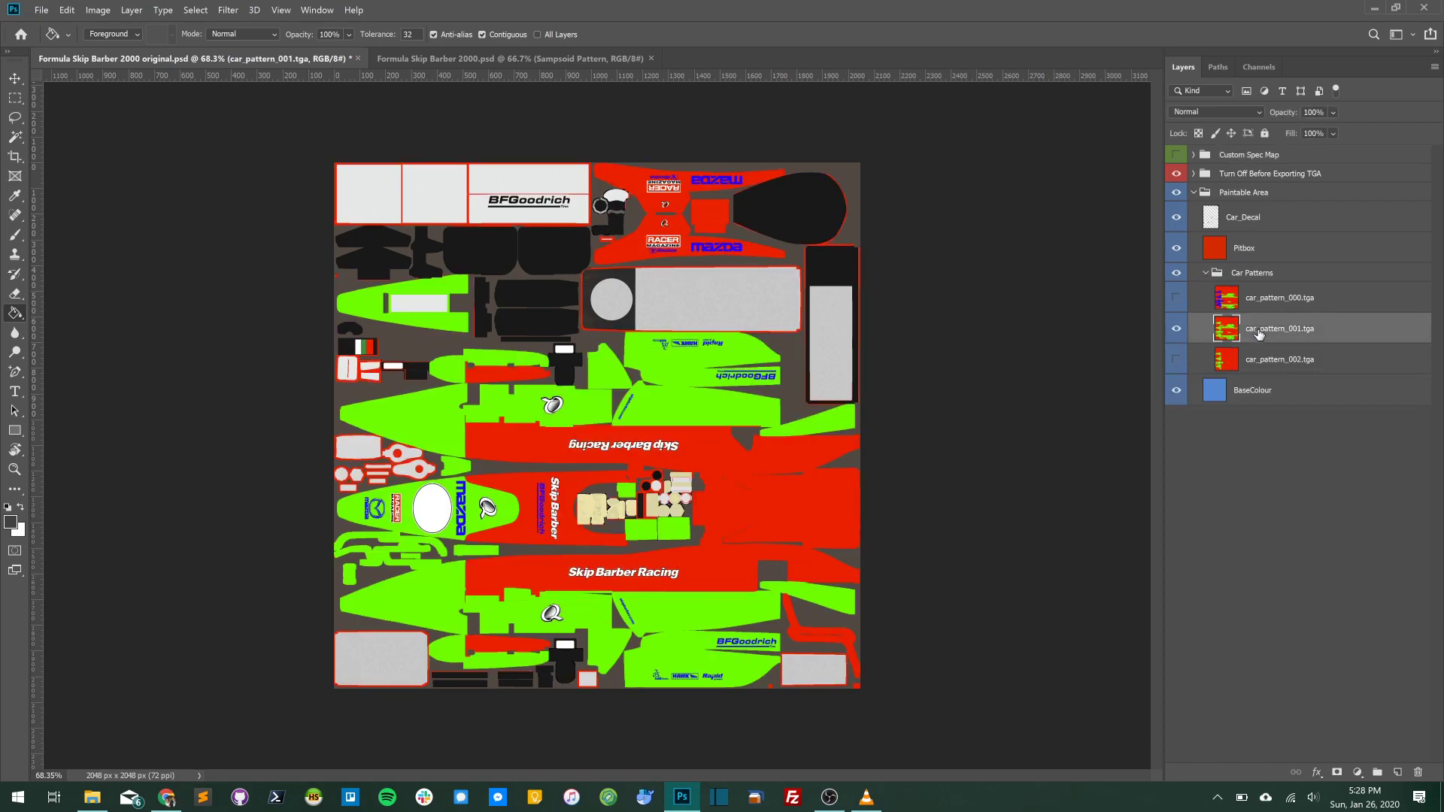
pyautogui.click(98, 10)
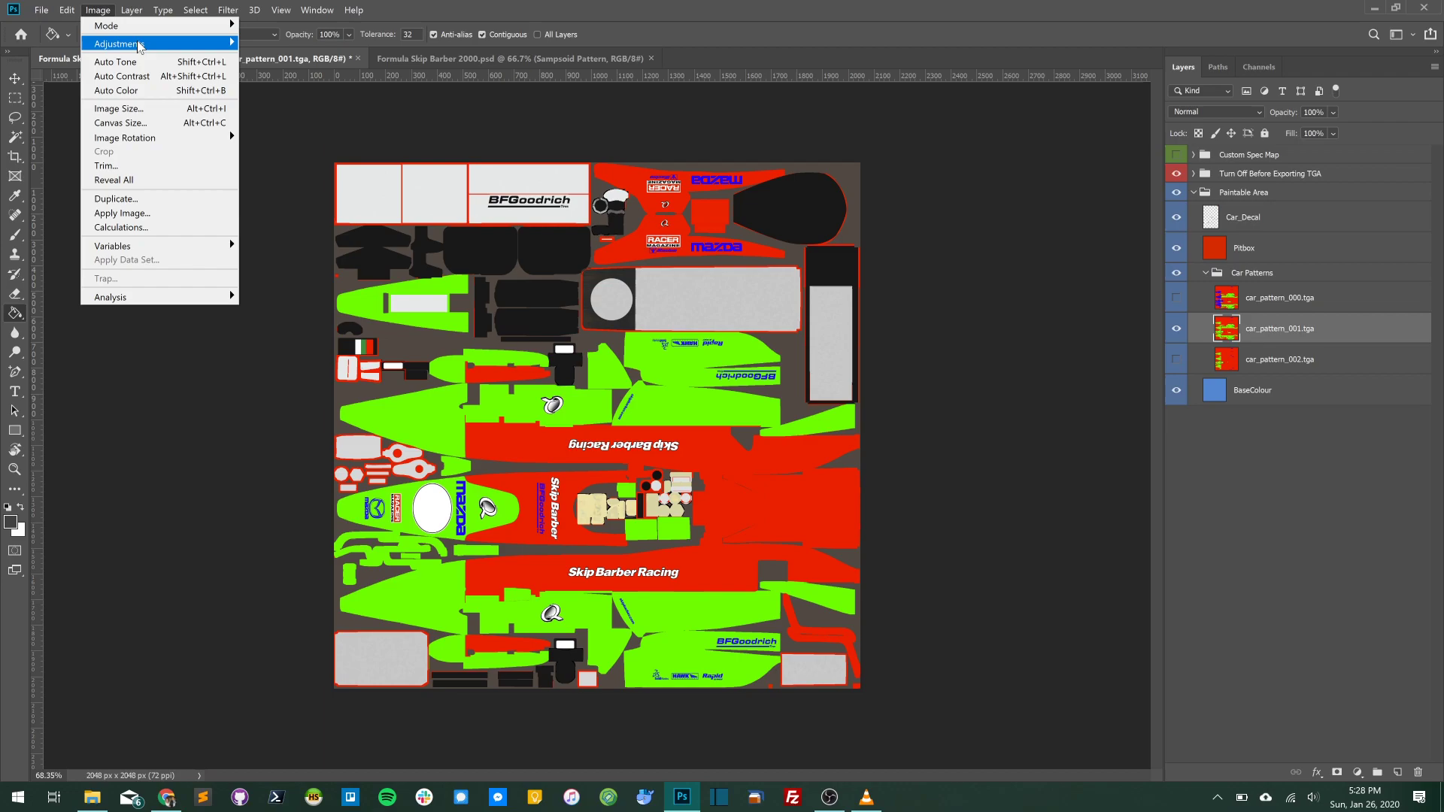
pyautogui.moveTo(150, 44)
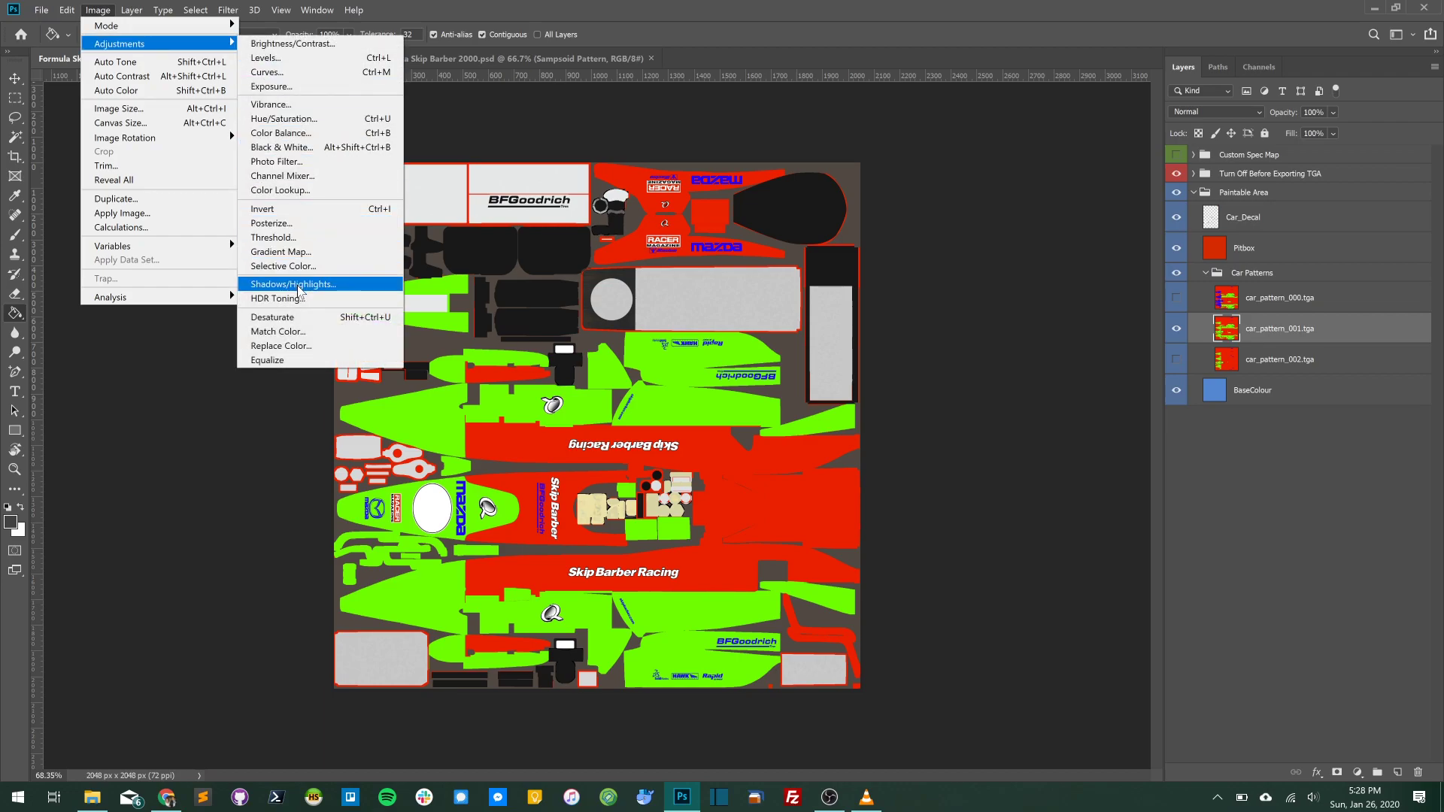
# Use Replace Color to turn car_pattern_001's green 00ff00 into orange f88118
pyautogui.click(290, 345)
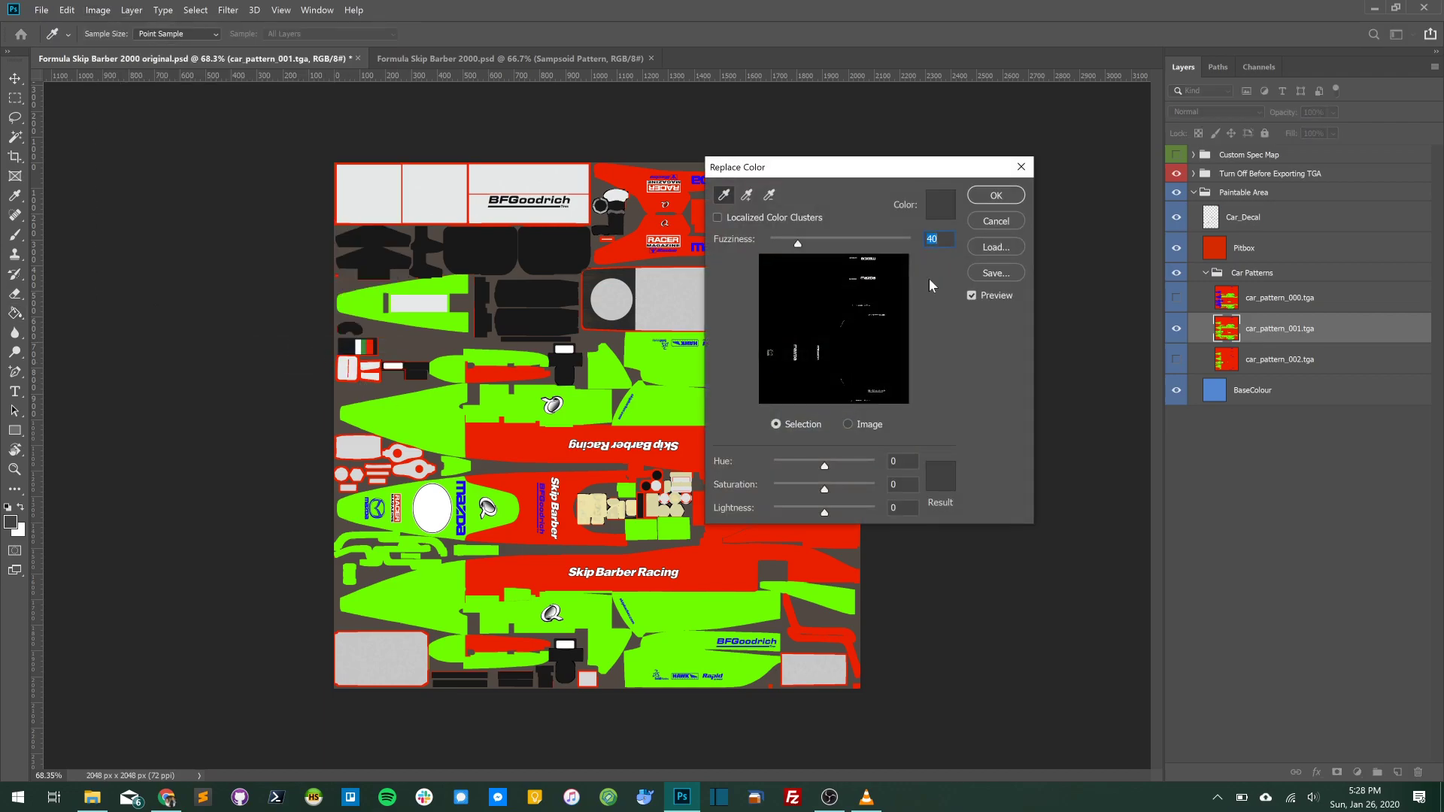
pyautogui.click(934, 211)
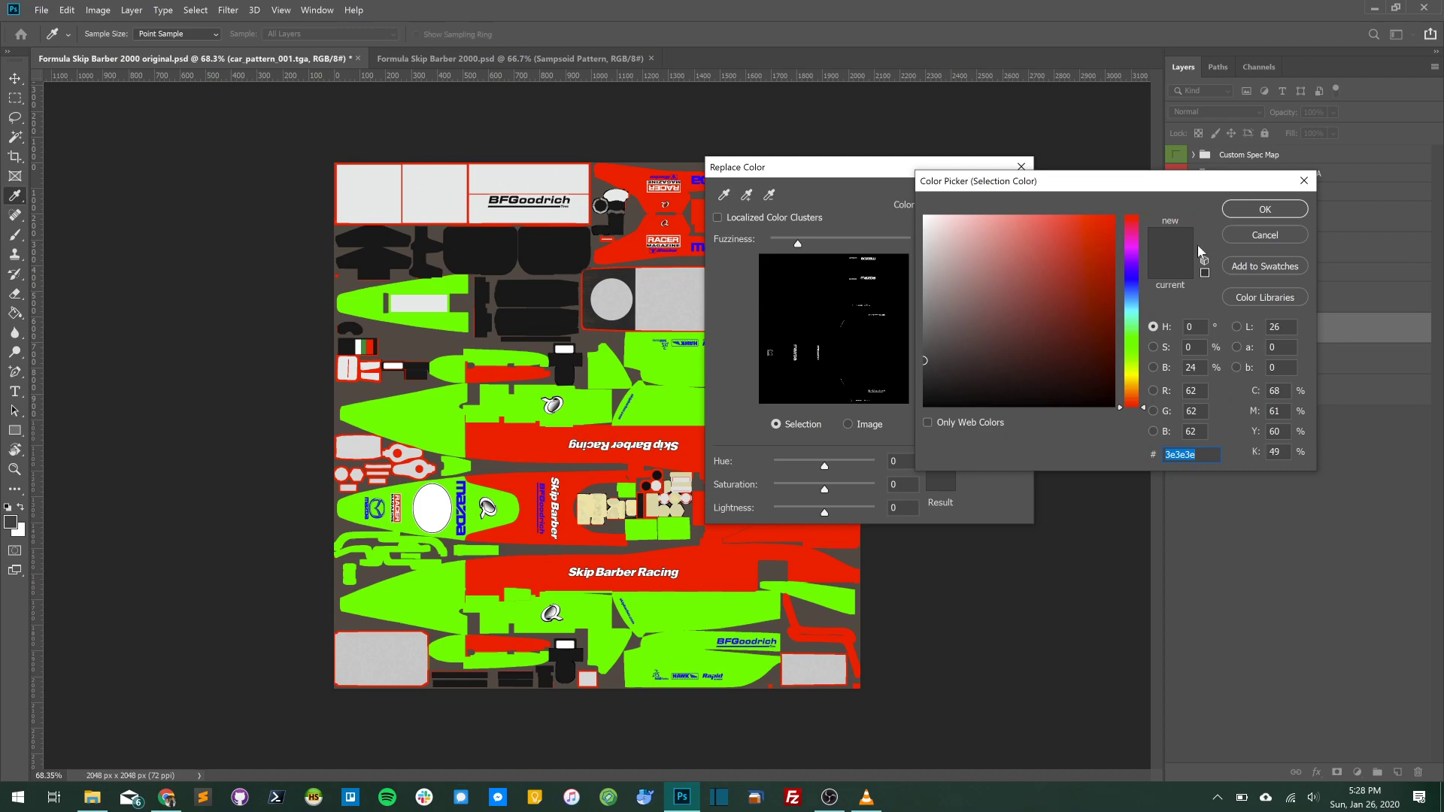
pyautogui.write('00ff00')
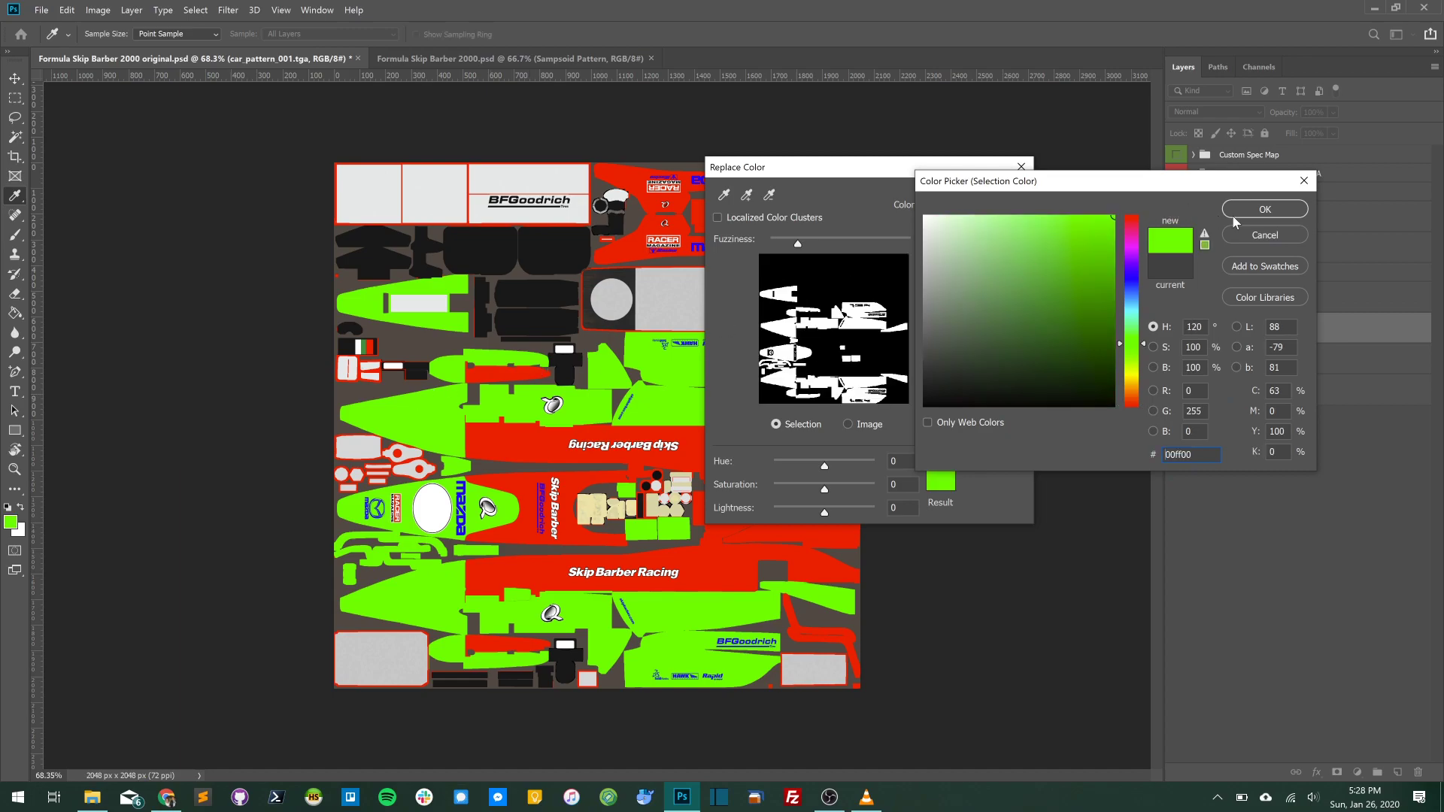
pyautogui.click(1238, 215)
pyautogui.click(947, 479)
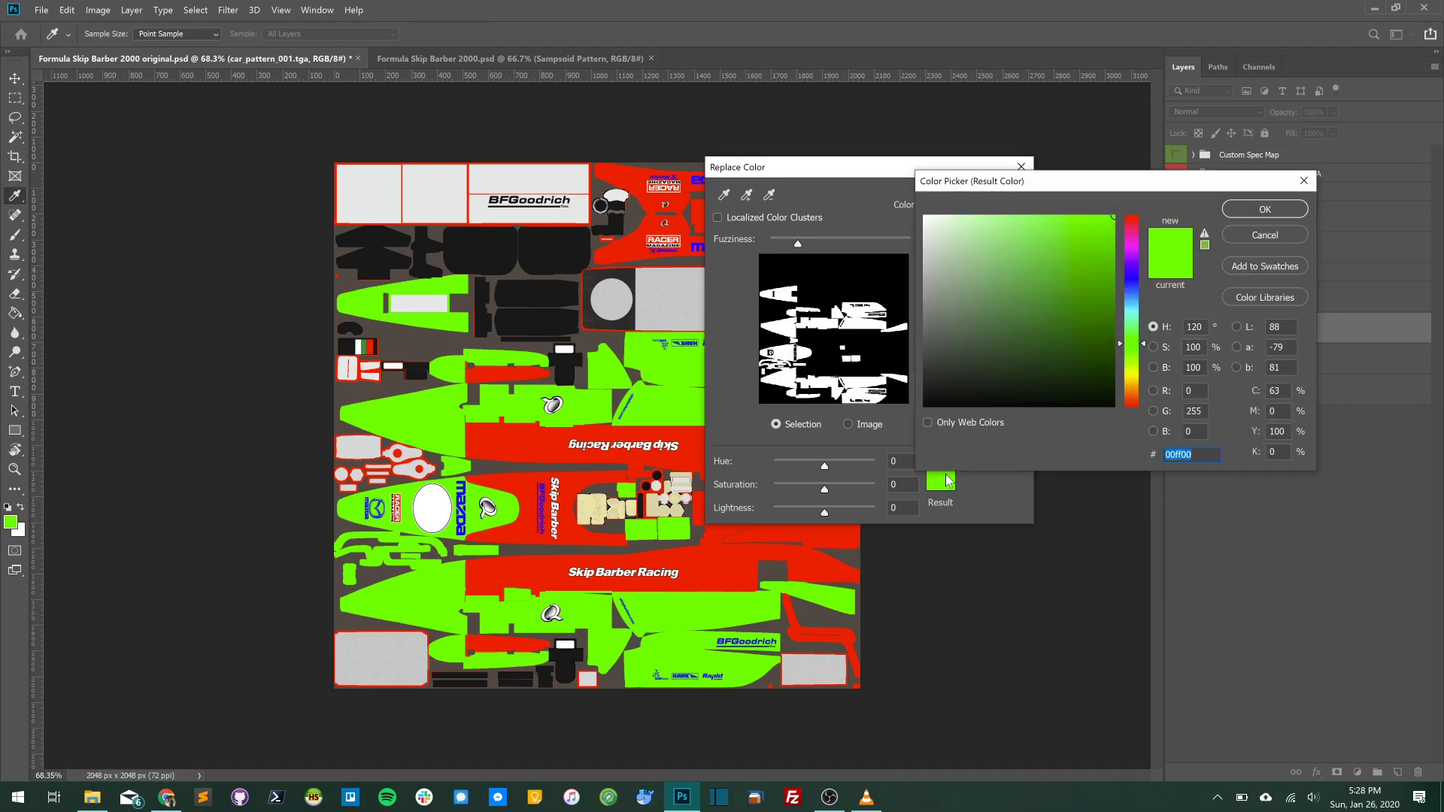
pyautogui.write('f88118')
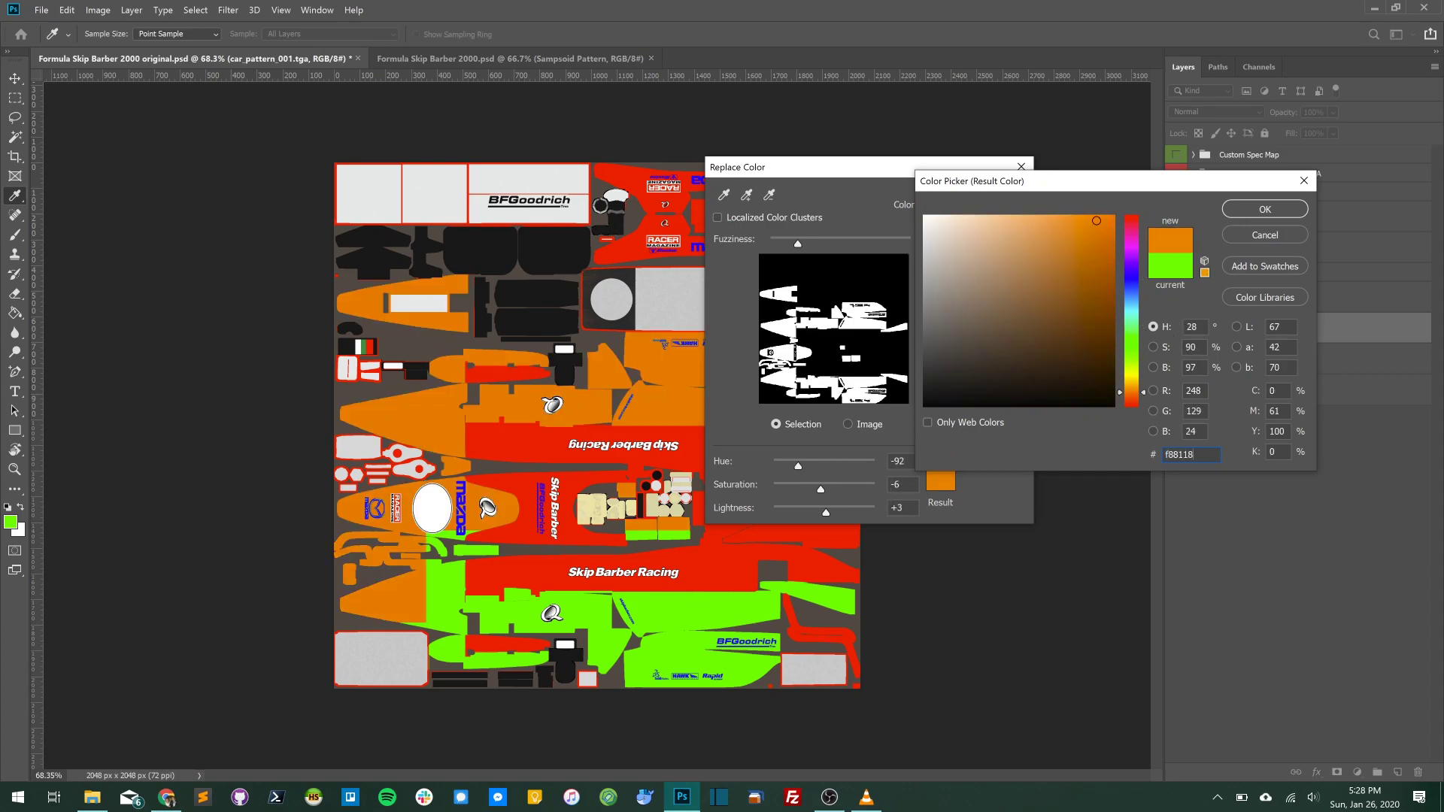
pyautogui.press('Return')
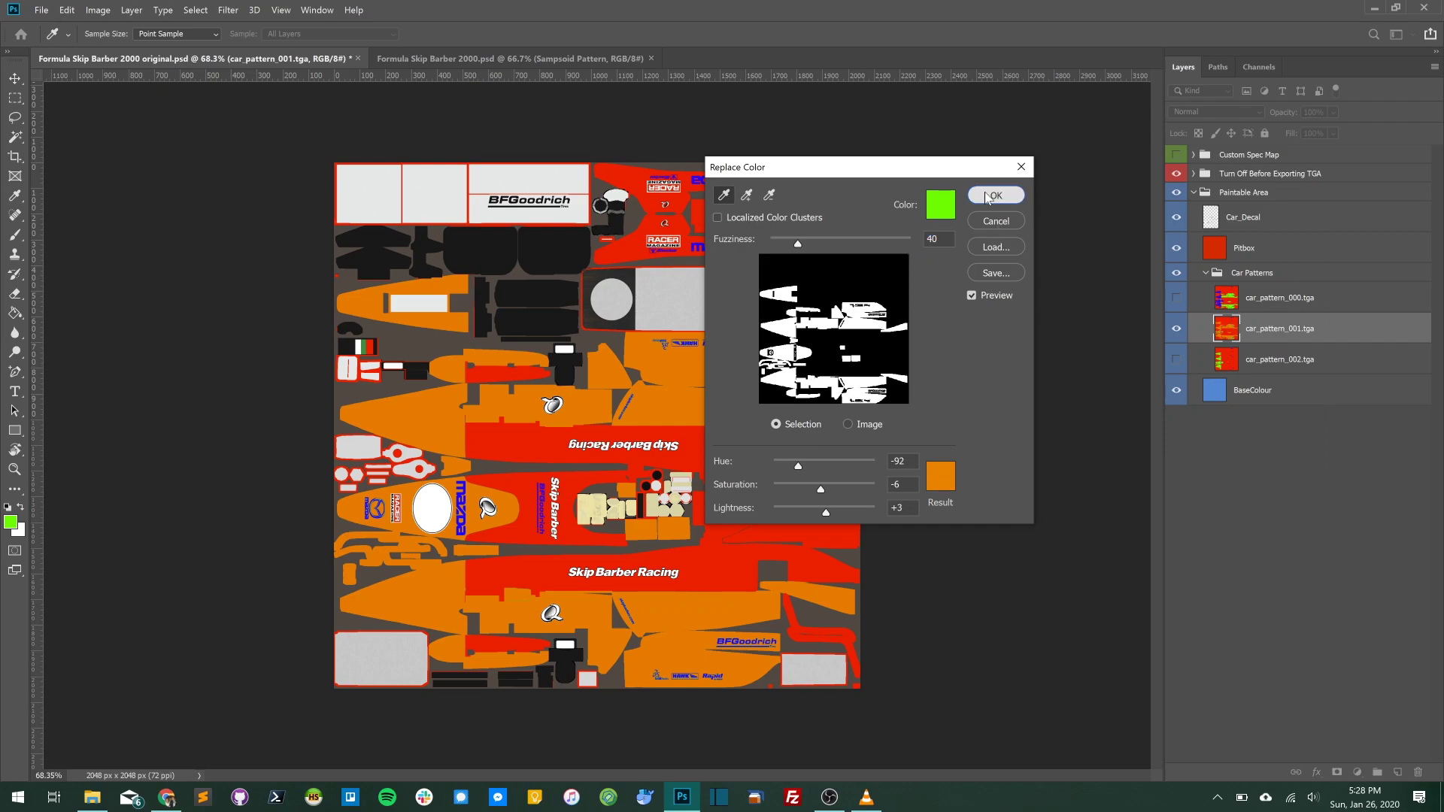
pyautogui.click(996, 196)
pyautogui.press('g')
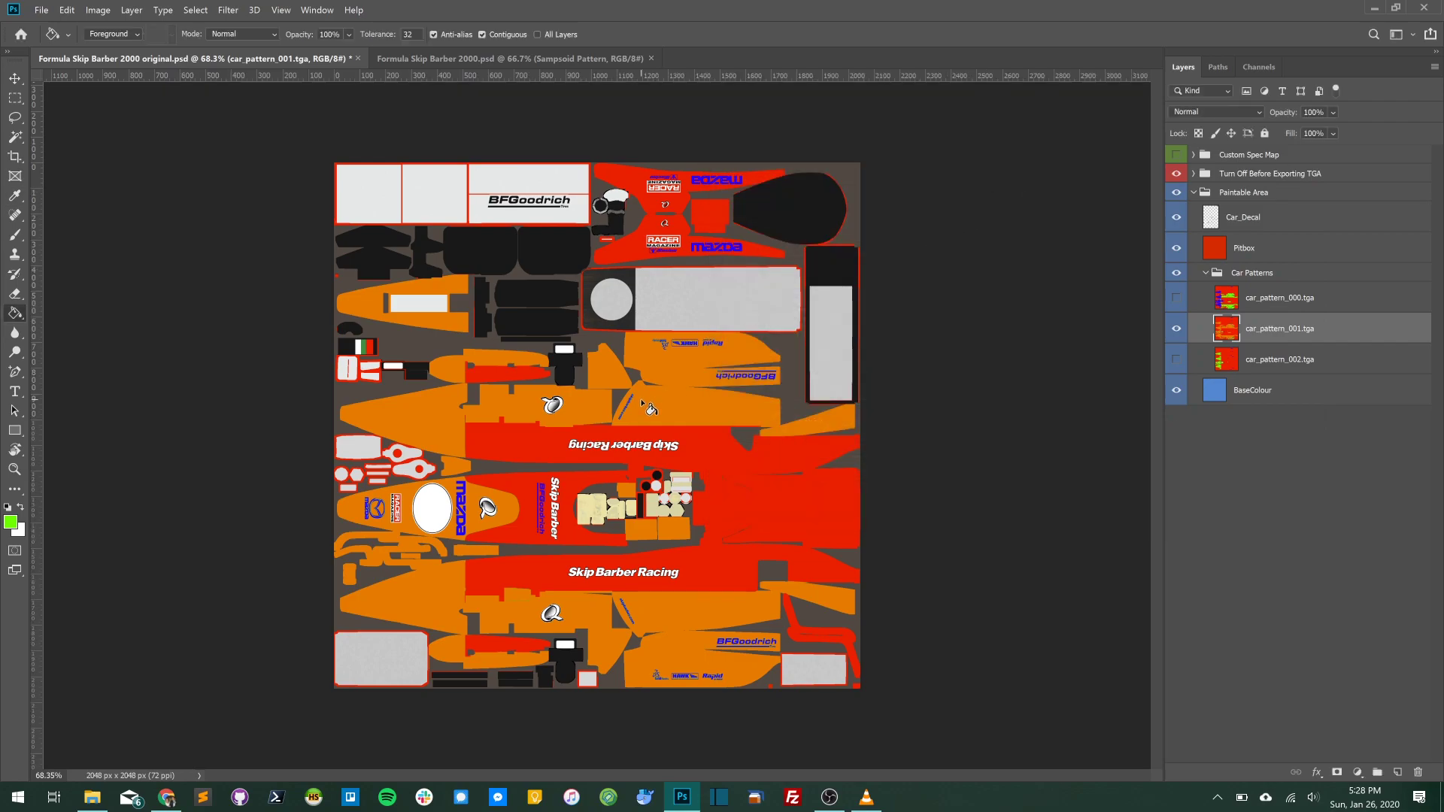
# Set the foreground colour to 333333 and paint-bucket fill the red areas dark grey
pyautogui.click(10, 522)
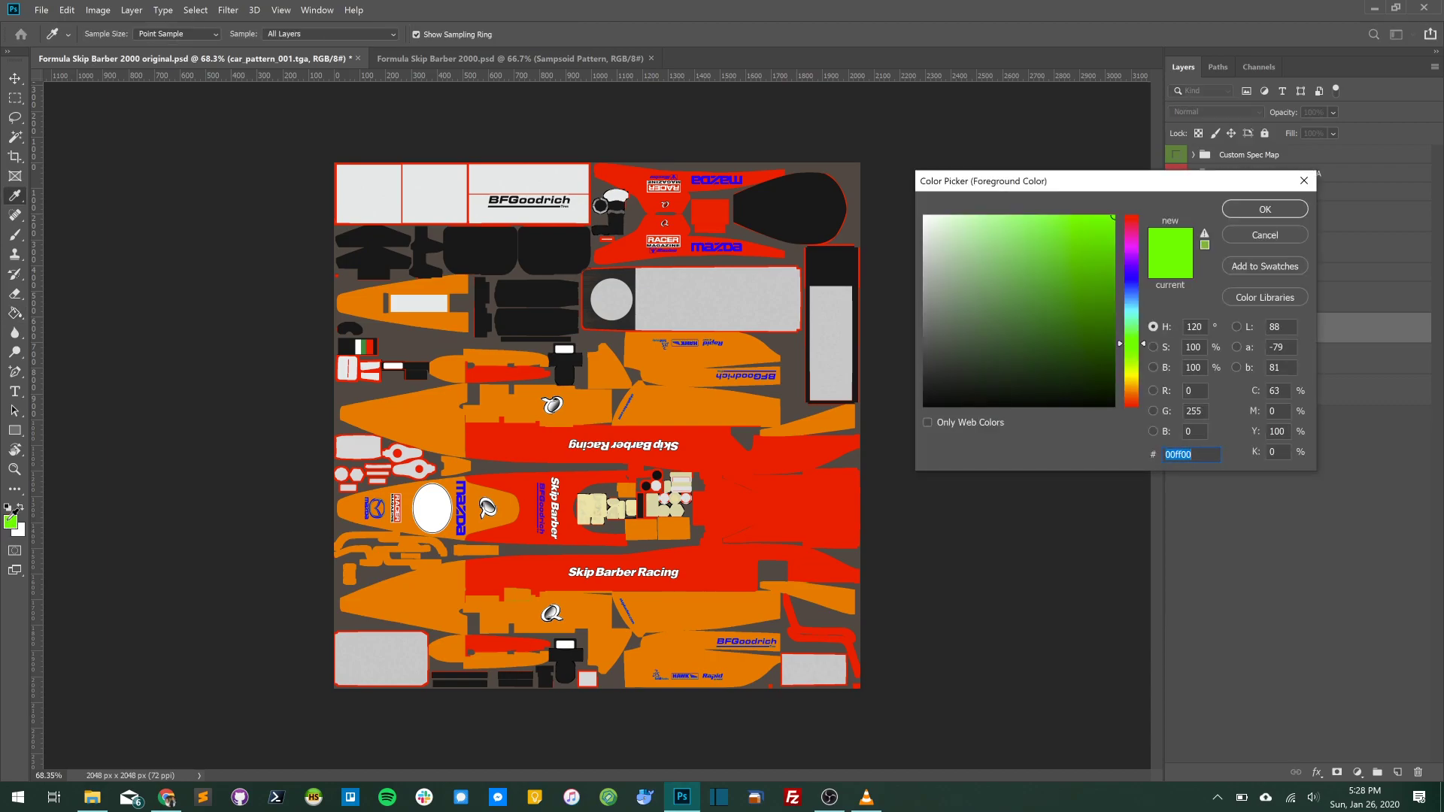
pyautogui.write('333333')
pyautogui.press('Return')
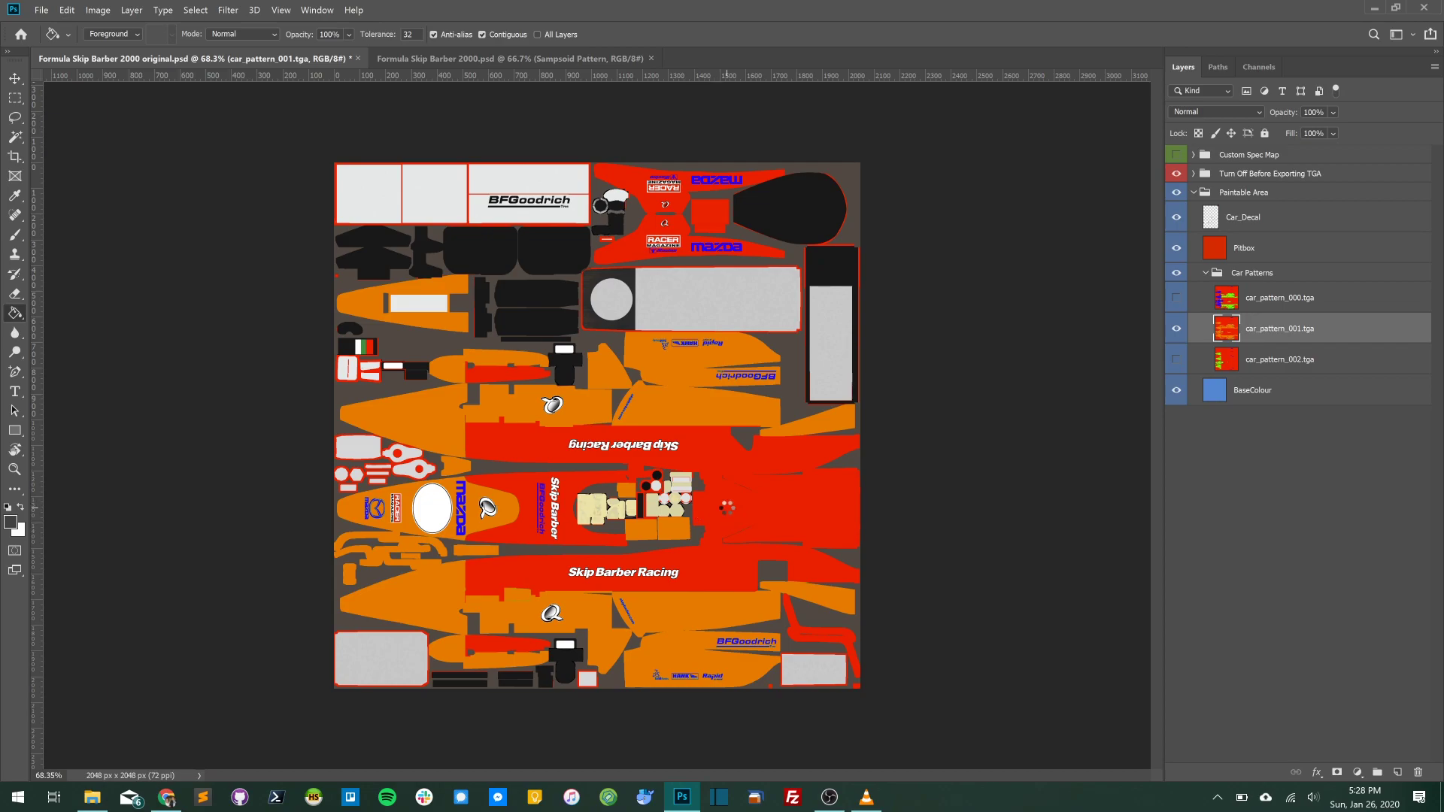
pyautogui.click(726, 513)
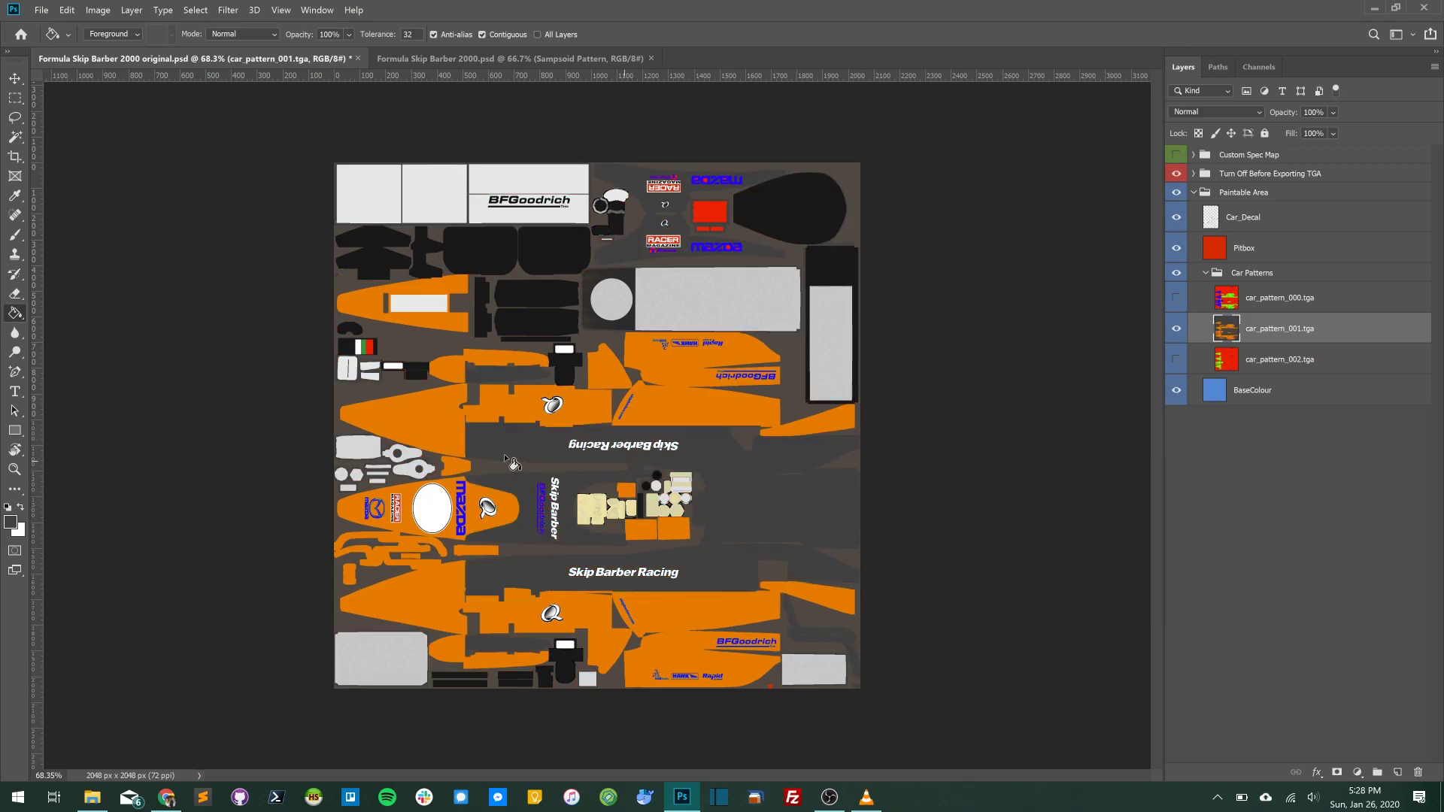
# Sample the car's orange as the foreground colour and switch to the Brush tool
pyautogui.scroll(1, 476, 455)
pyautogui.press('i')
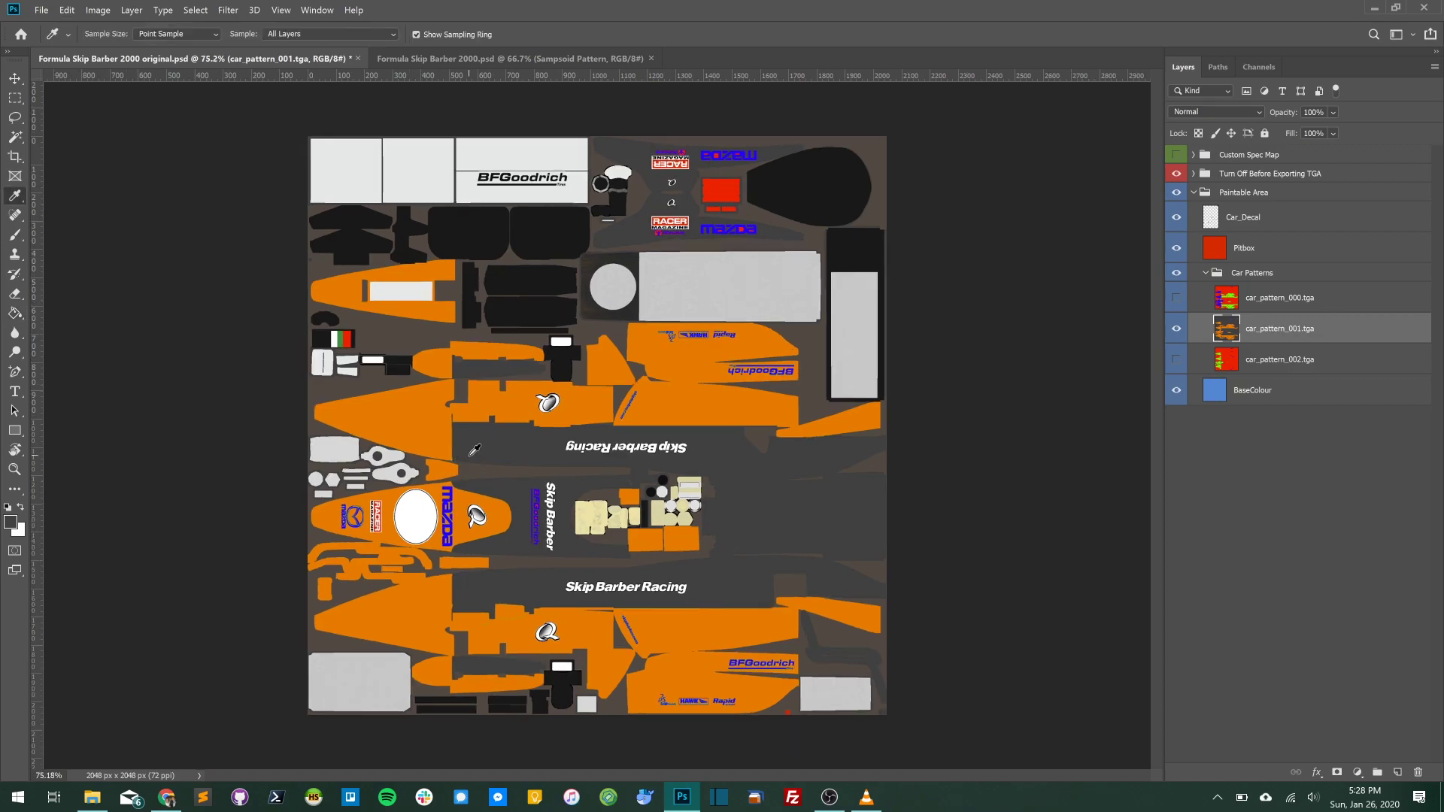
pyautogui.click(369, 495)
pyautogui.press('b')
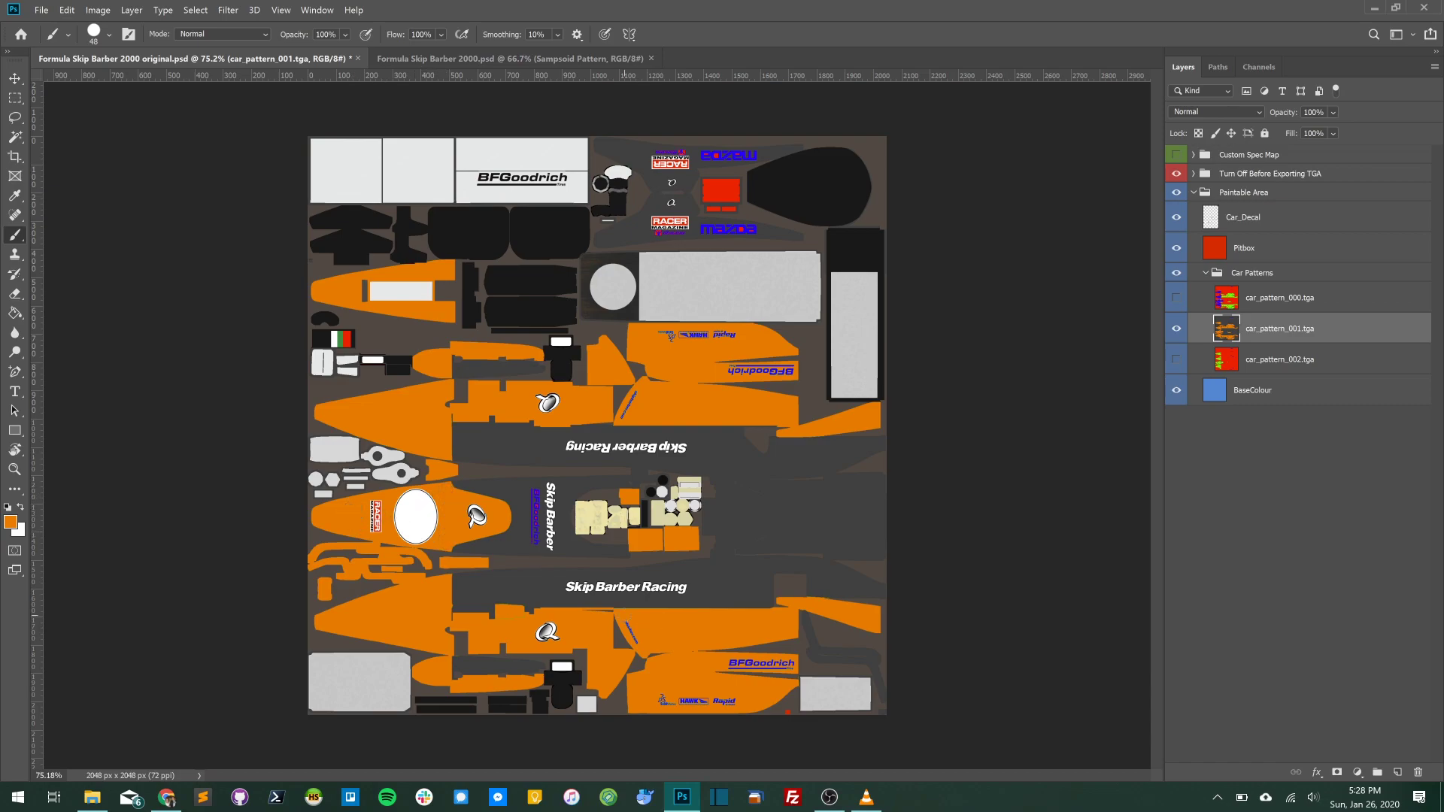
# Zoom in on the decals and select the Car_Decal layer
pyautogui.scroll(4, 693, 594)
pyautogui.scroll(4, 699, 753)
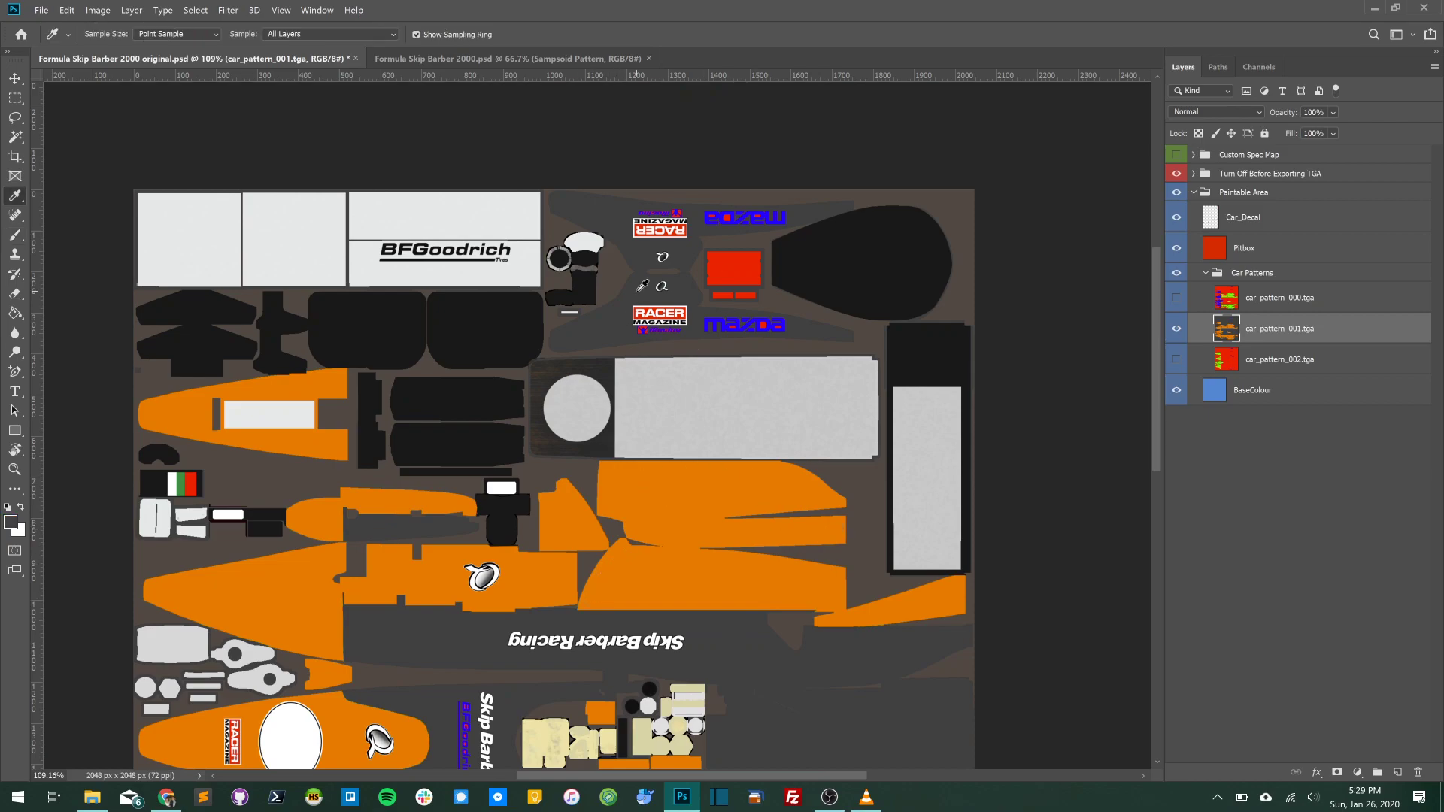
pyautogui.scroll(3, 634, 301)
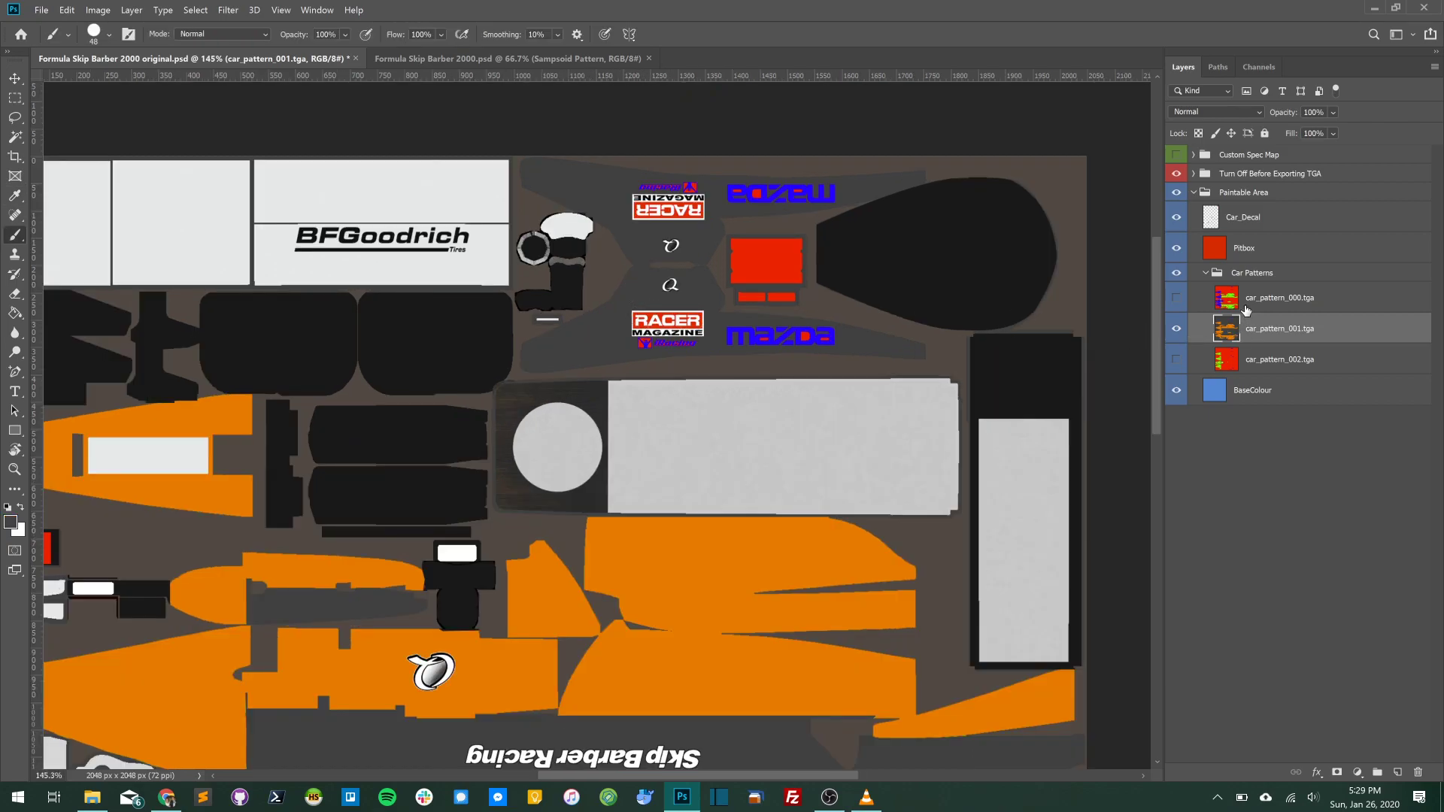
pyautogui.click(1202, 218)
# Hide Car_Decal, select car_pattern_001.tga, and add the collapsed Sampsoid Pattern decal group
pyautogui.click(1176, 218)
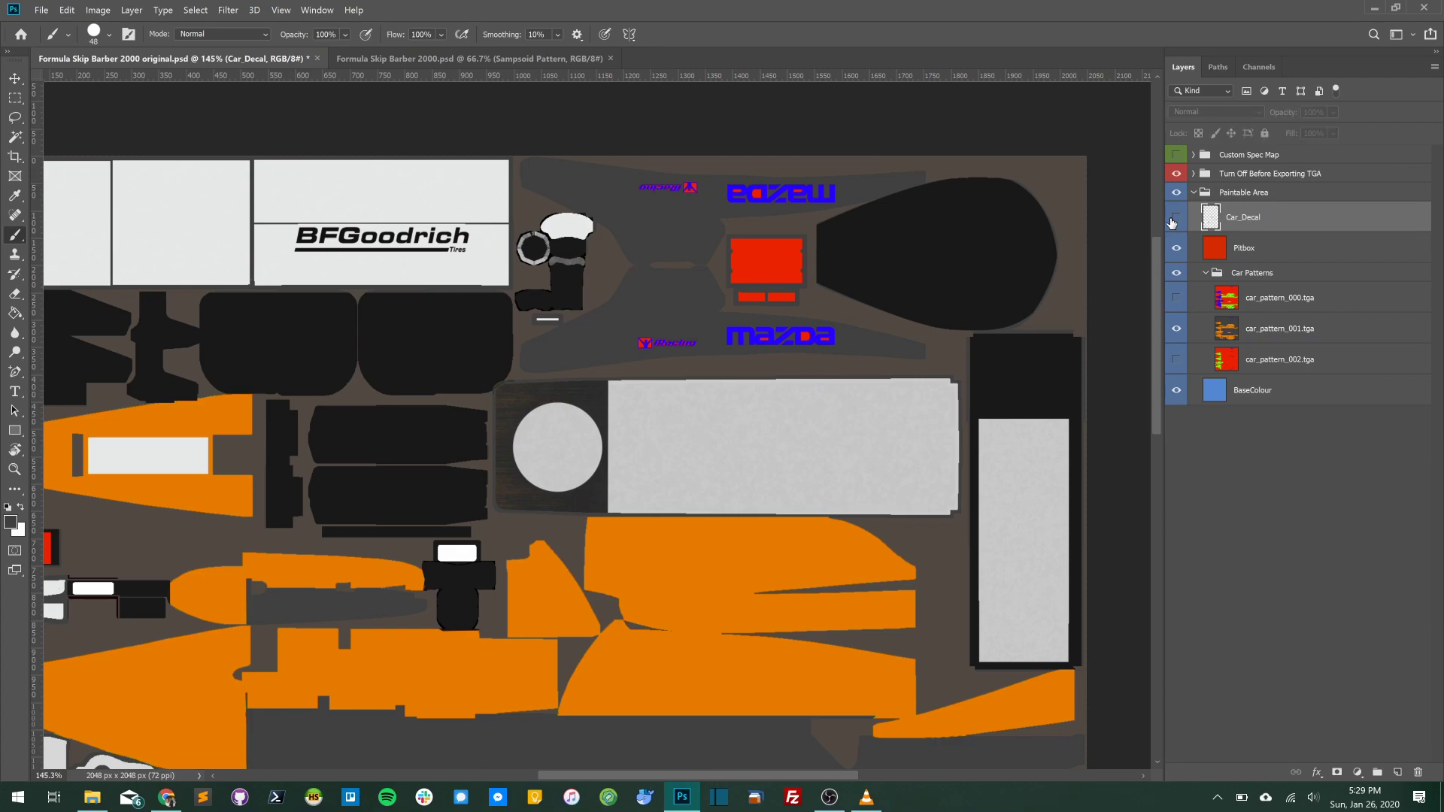
pyautogui.click(1262, 329)
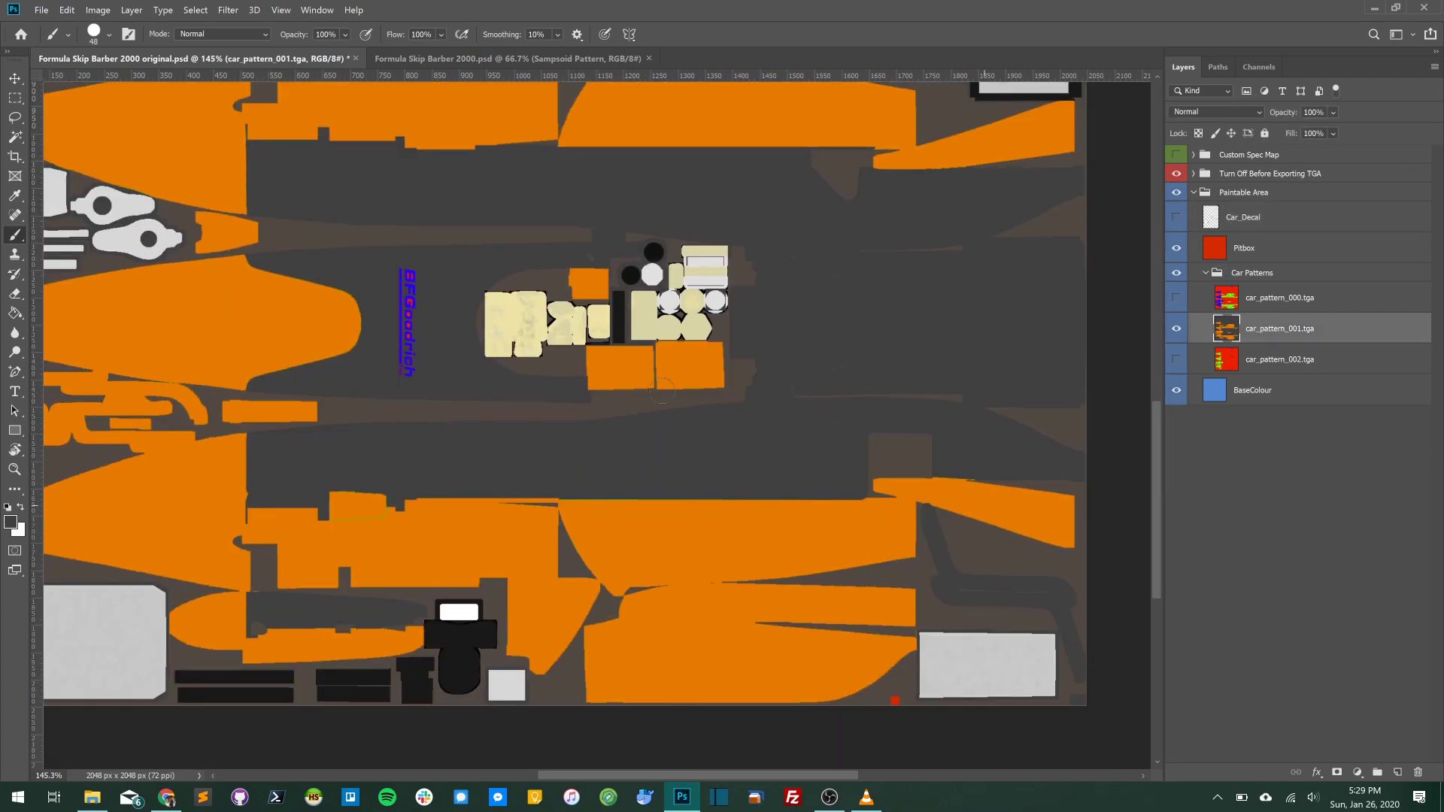
pyautogui.hotkey('ctrl', '0')
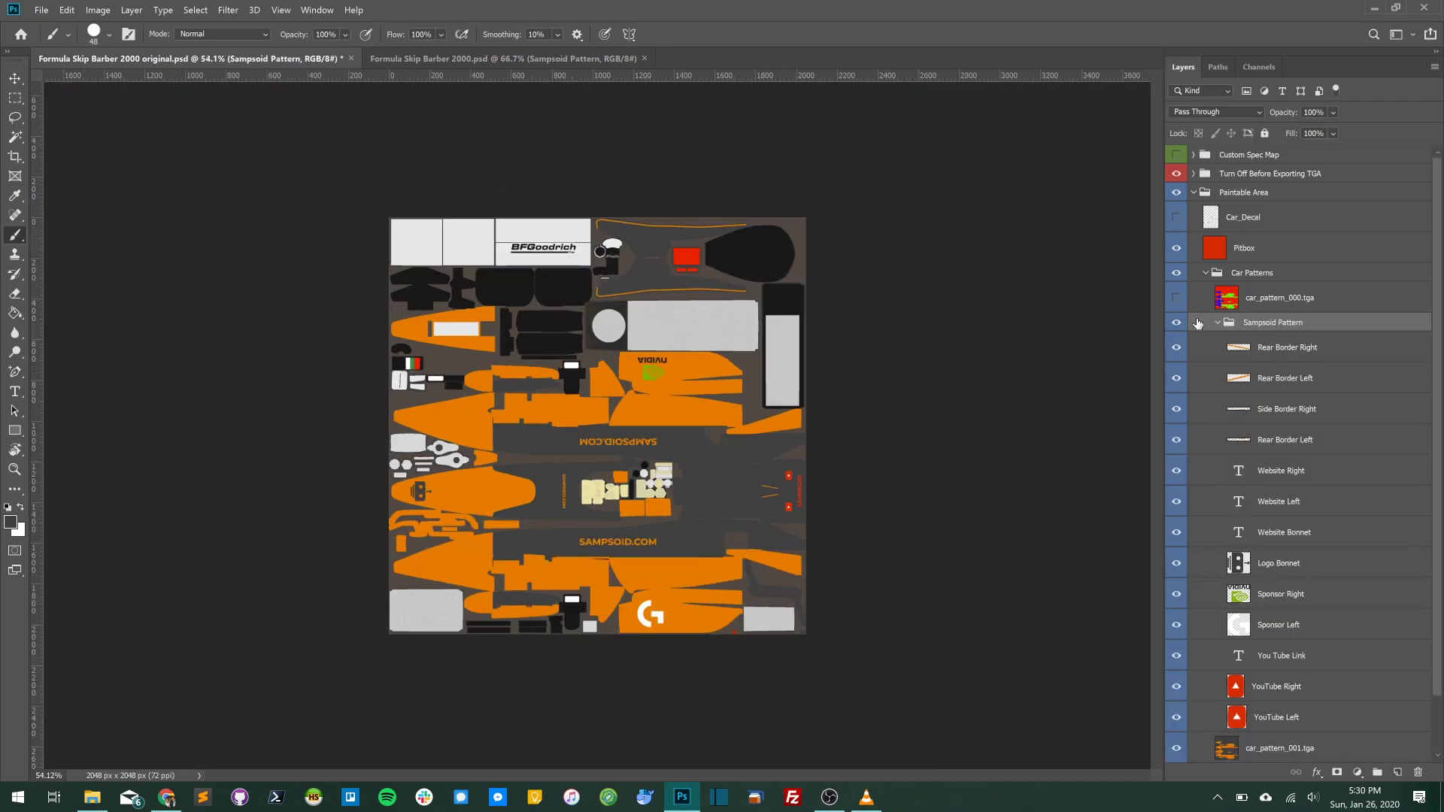
pyautogui.click(1219, 323)
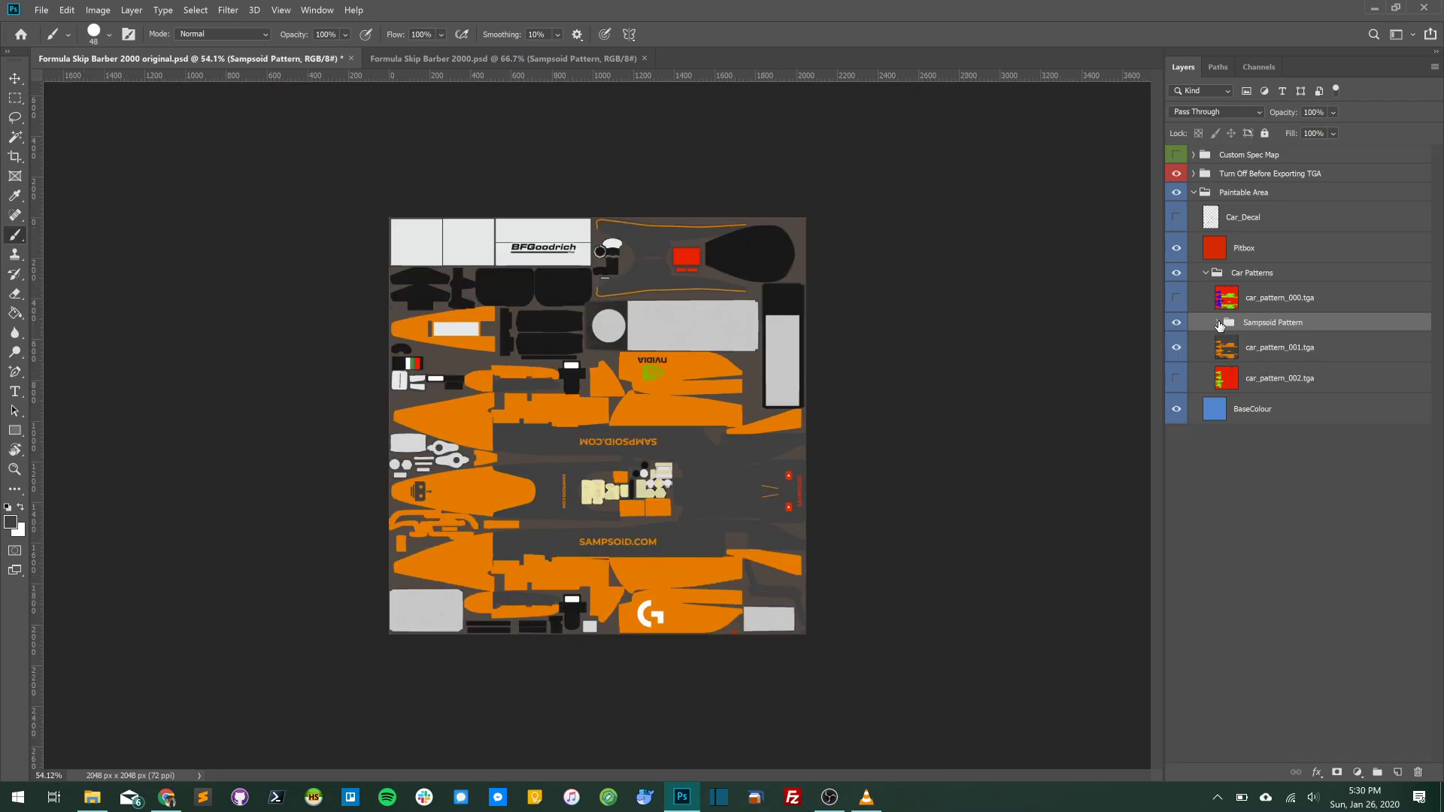
# Save the document, then start a Save As with Targa as the file format
pyautogui.hotkey('ctrl', 's')
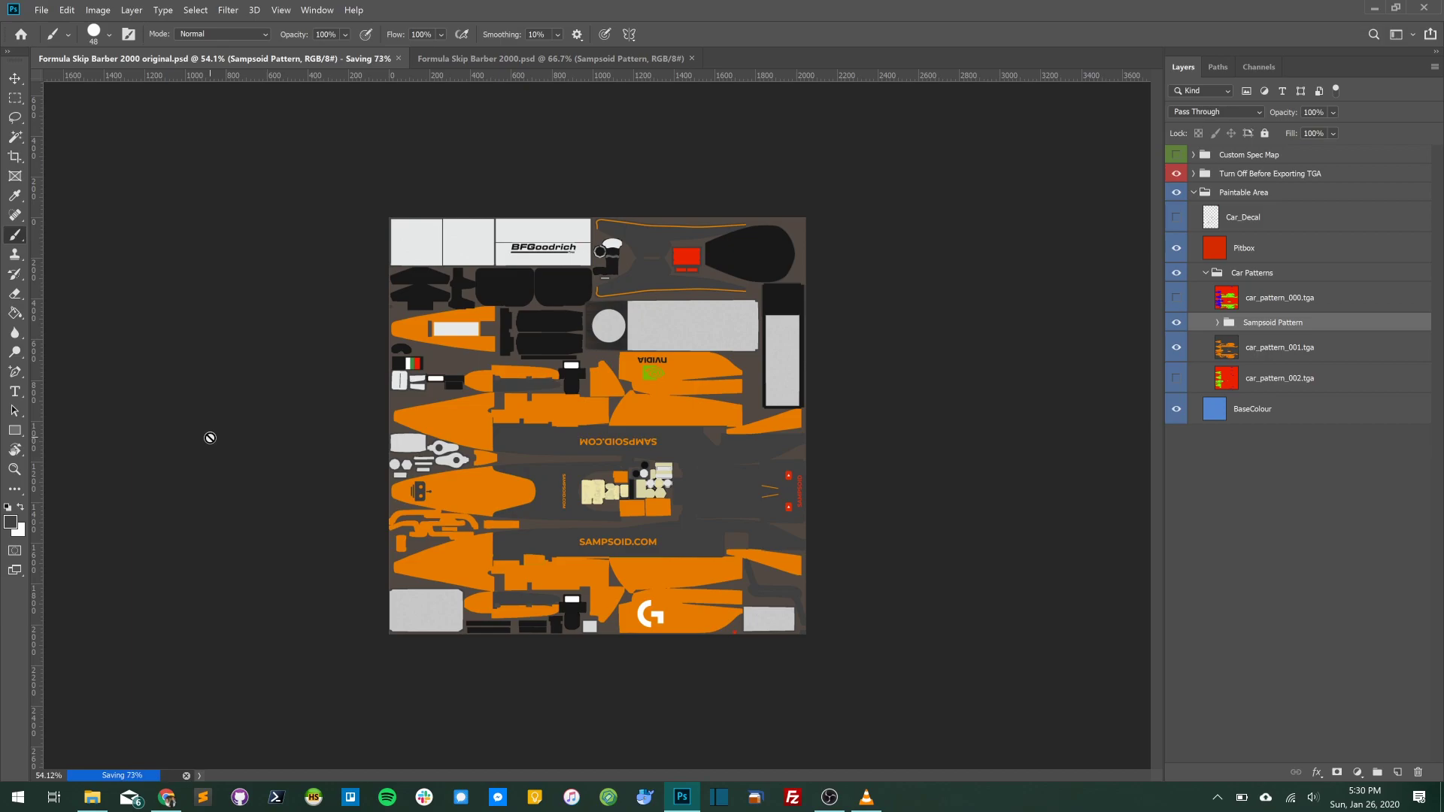
pyautogui.click(42, 10)
pyautogui.click(83, 178)
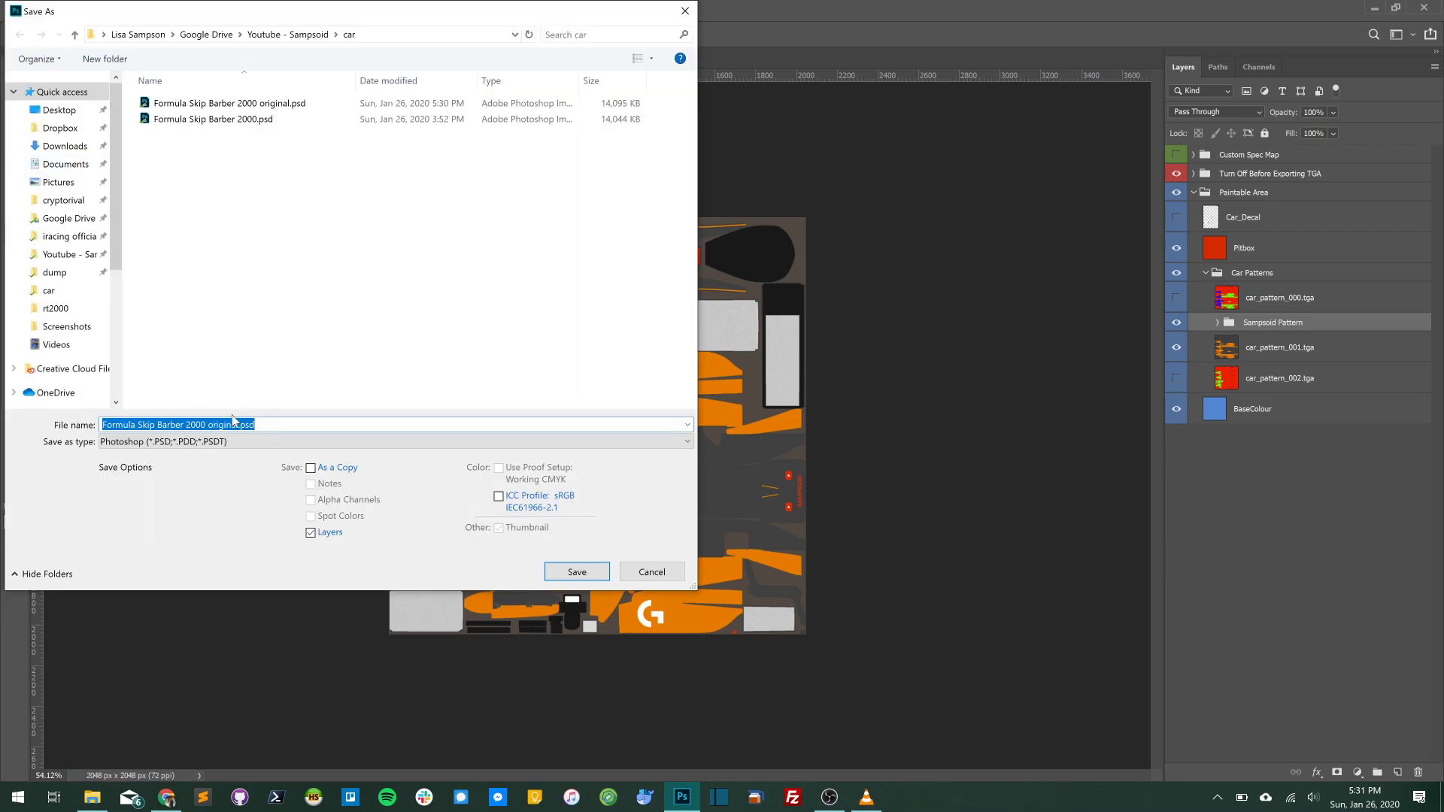
pyautogui.click(214, 450)
pyautogui.click(215, 449)
pyautogui.press('Down')
pyautogui.press('Down')
pyautogui.press('Down')
pyautogui.press('Down')
pyautogui.press('Down')
pyautogui.press('Down')
pyautogui.press('Down')
pyautogui.press('Down')
pyautogui.press('Down')
pyautogui.press('Down')
pyautogui.press('Down')
pyautogui.press('Down')
pyautogui.press('Down')
pyautogui.press('Down')
pyautogui.press('Down')
pyautogui.press('Down')
pyautogui.press('Down')
pyautogui.press('Return')
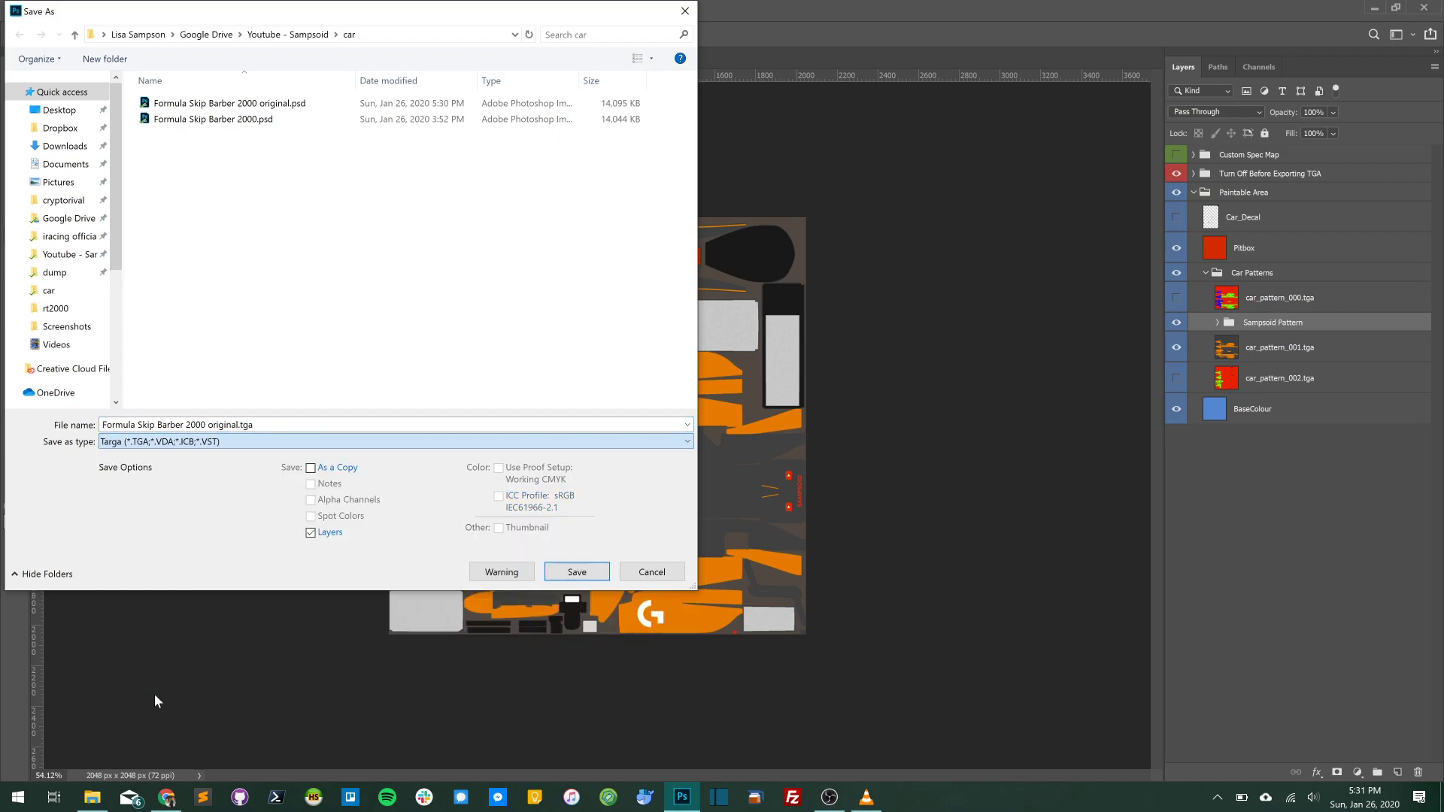
# Name the file Formula Skip Barber 2000 and export it at 32 bits/pixel
pyautogui.hotkey('shift', 'Tab')
pyautogui.click(218, 425)
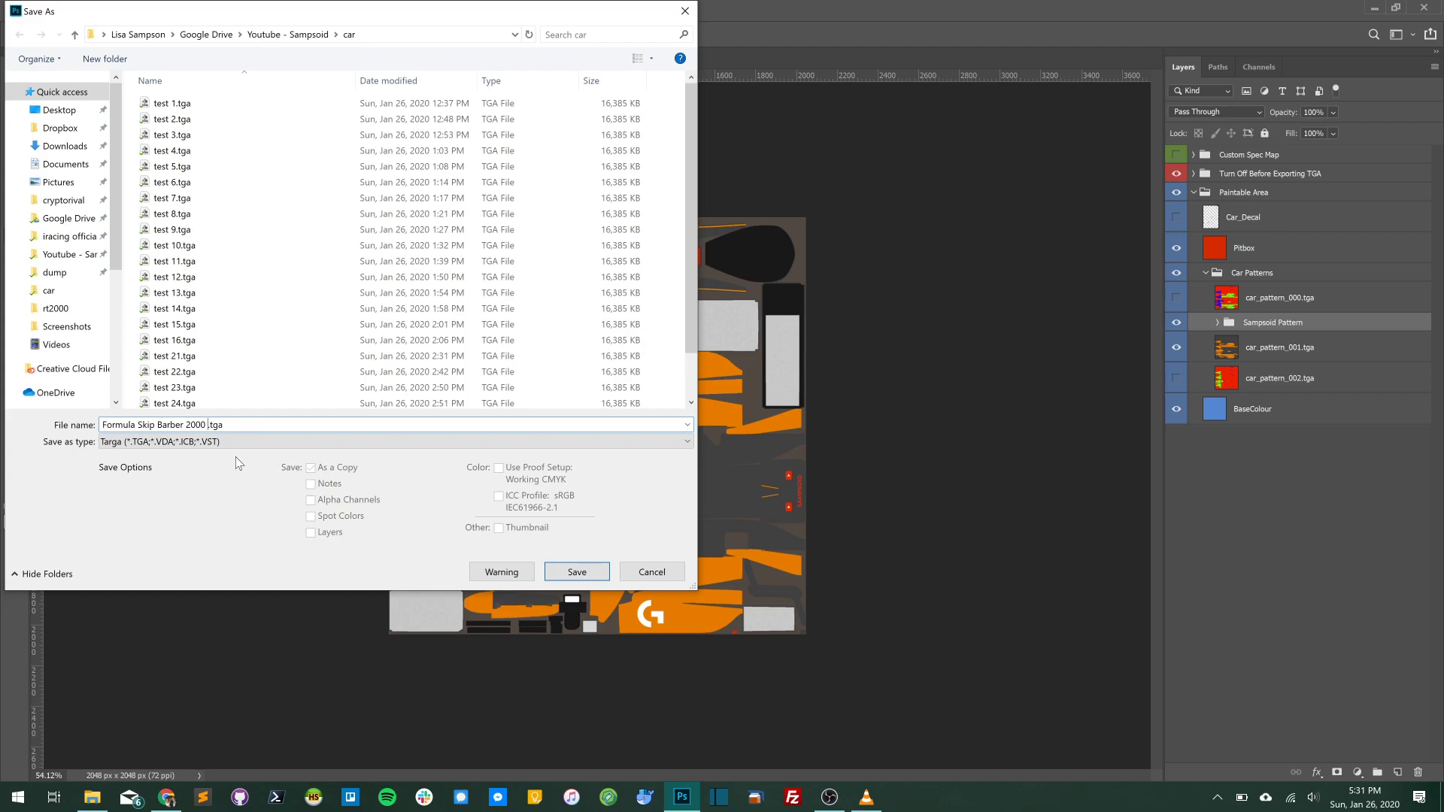
pyautogui.click(606, 577)
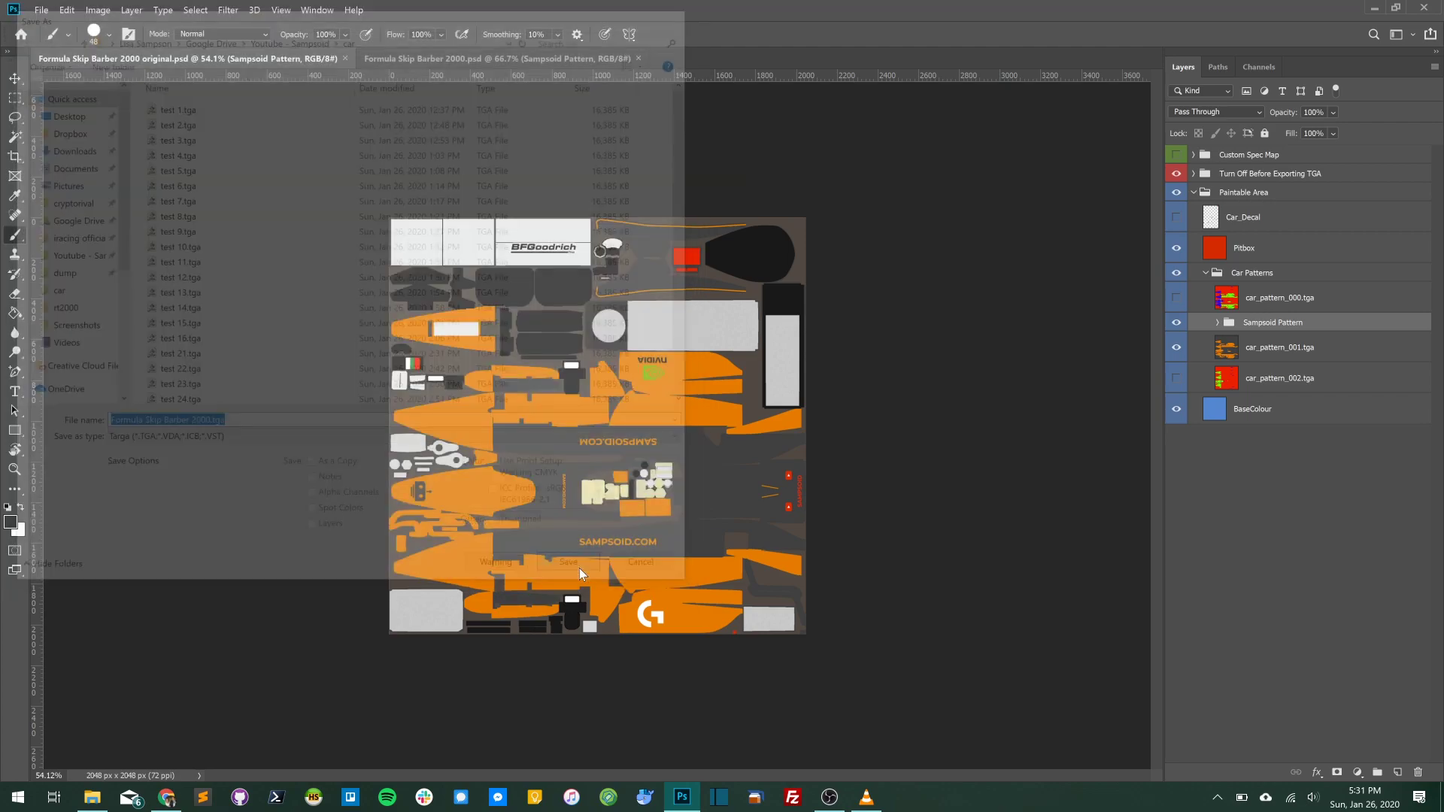
pyautogui.click(680, 299)
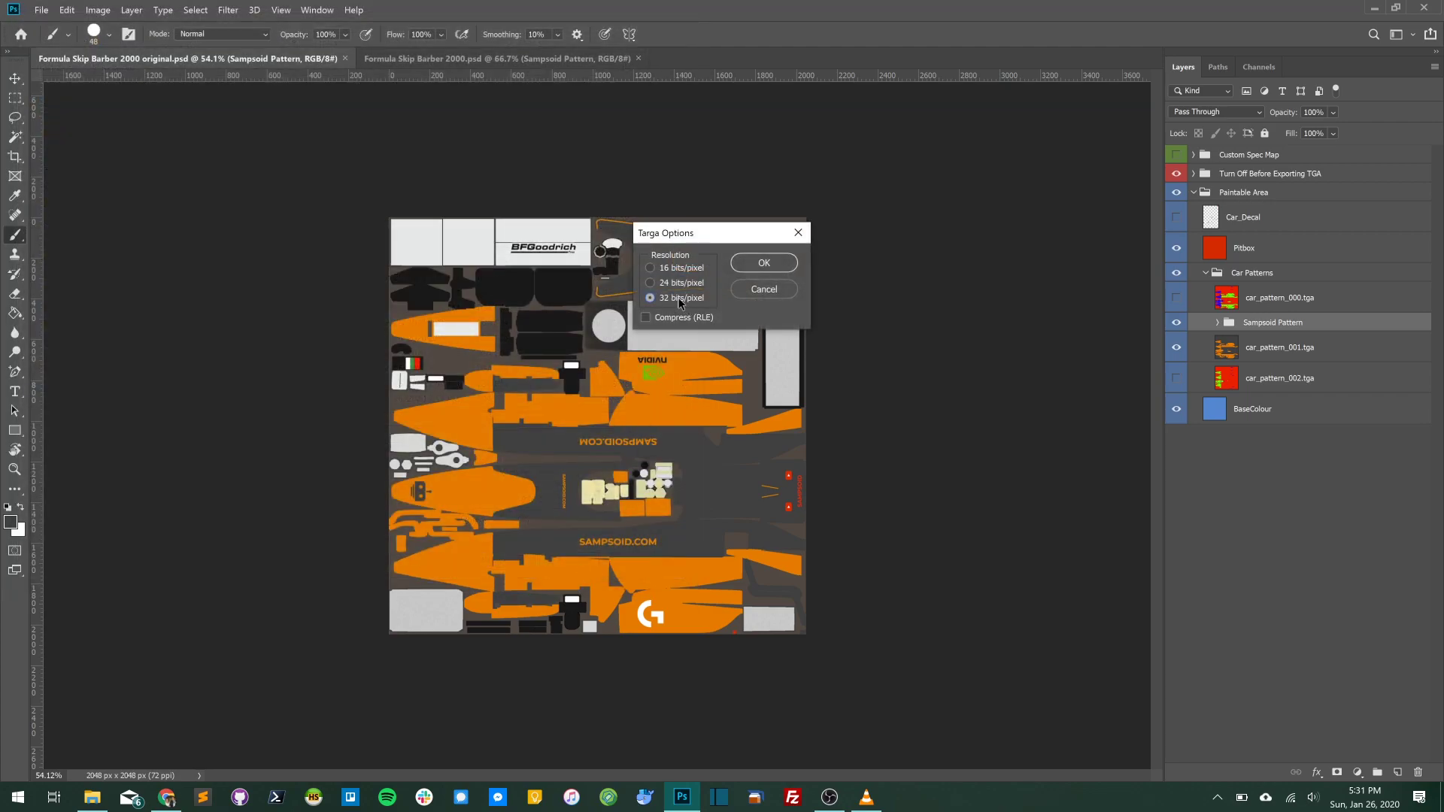
pyautogui.click(748, 268)
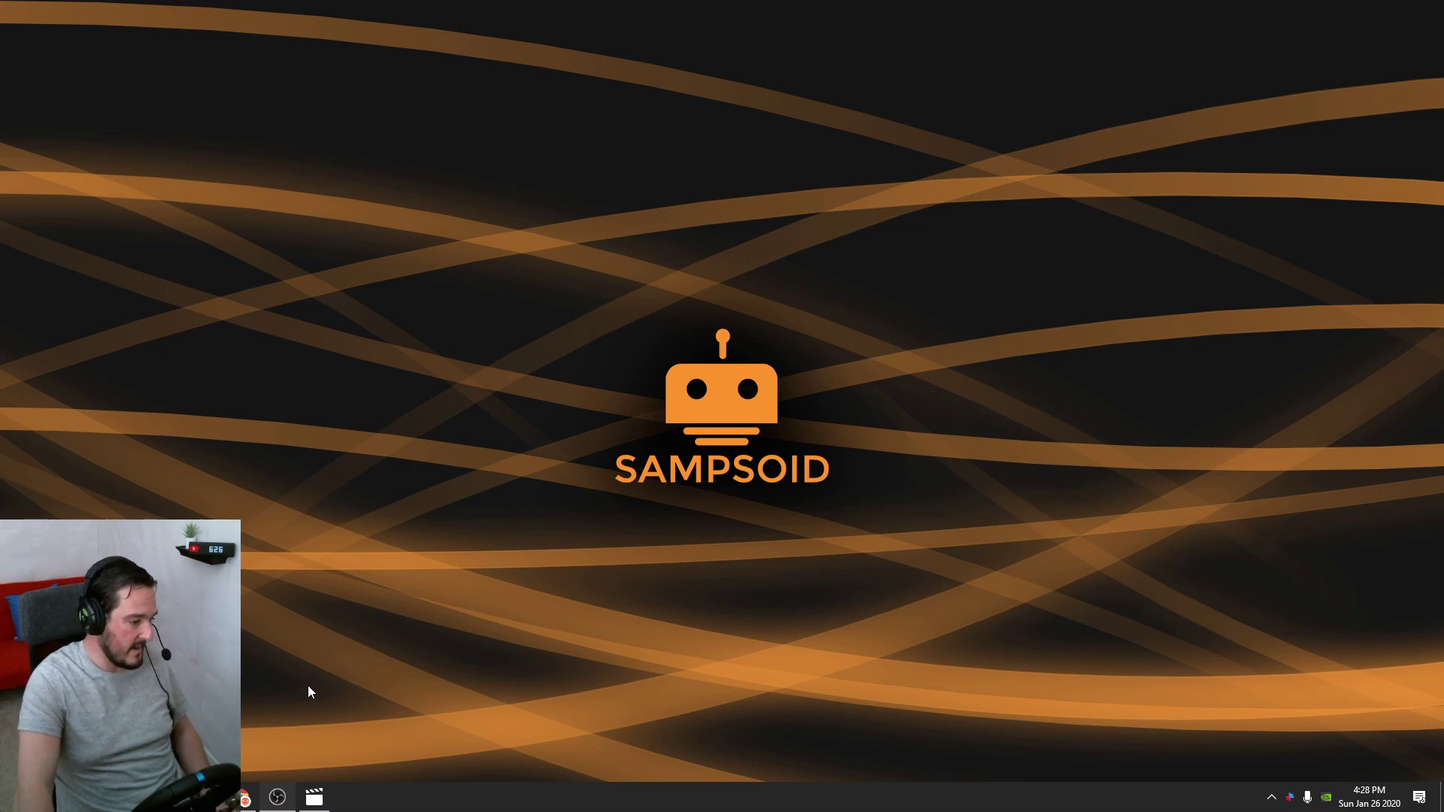
# Download and run the Trading Paints installer from its Install page in Chrome
pyautogui.click(245, 799)
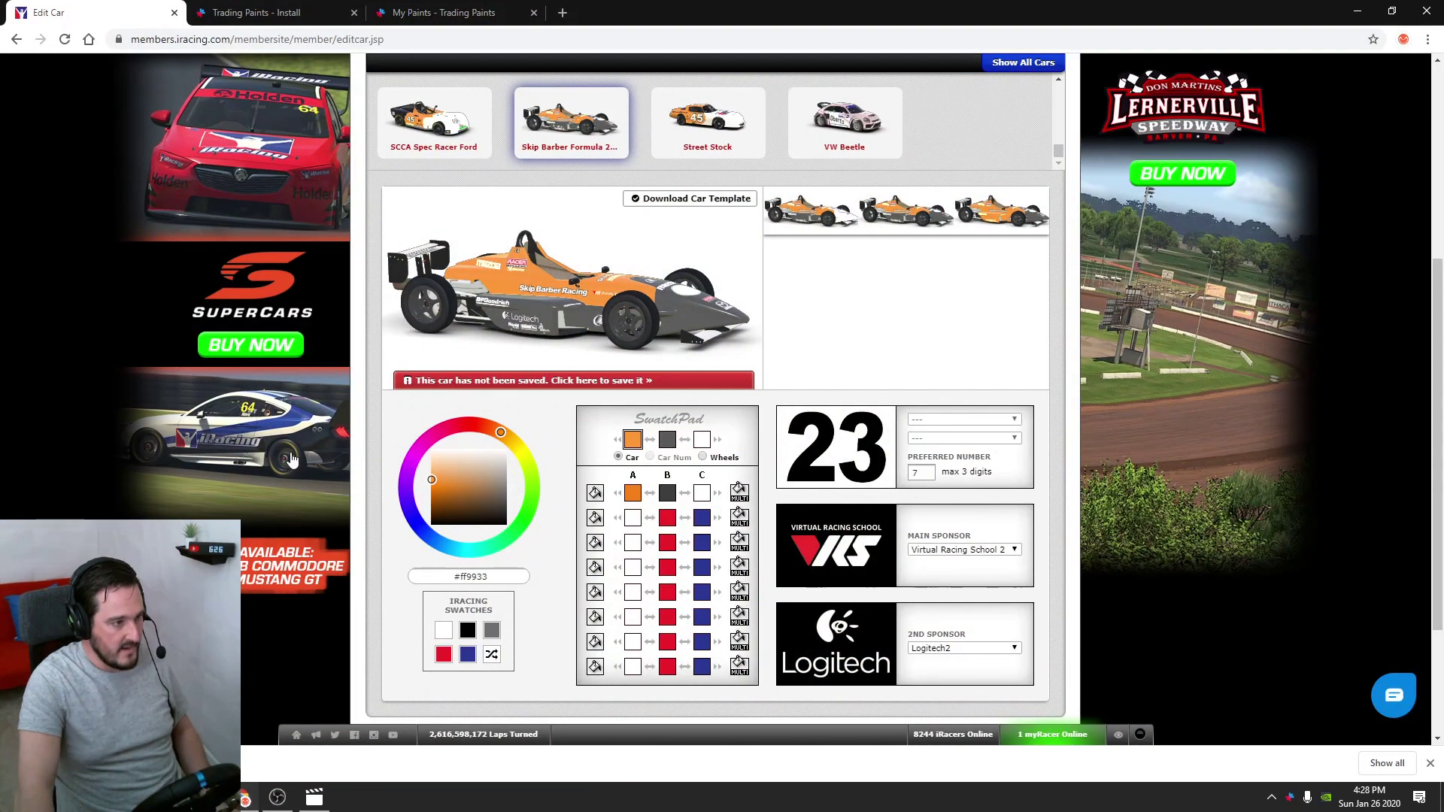
pyautogui.click(259, 12)
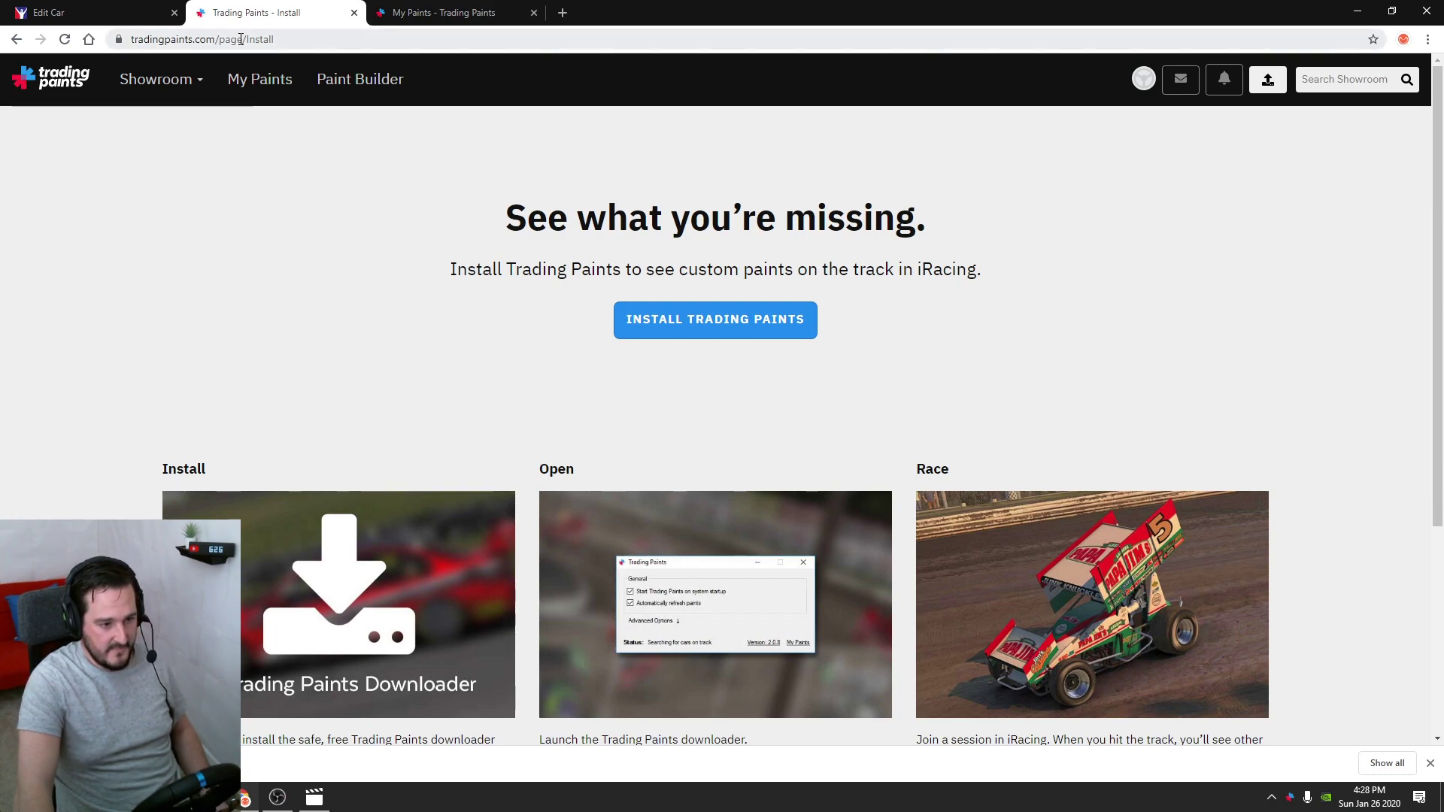
pyautogui.click(704, 323)
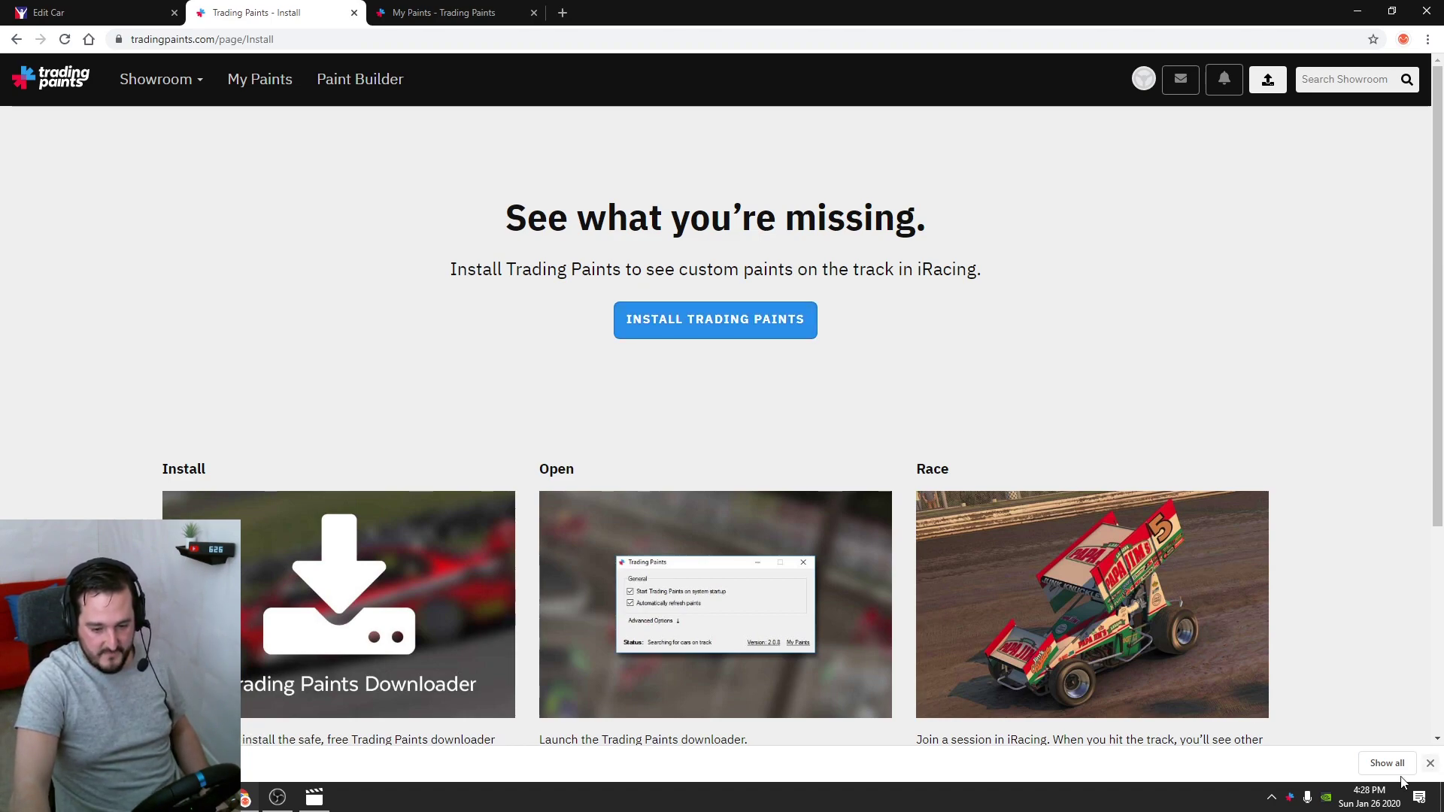
pyautogui.click(1432, 764)
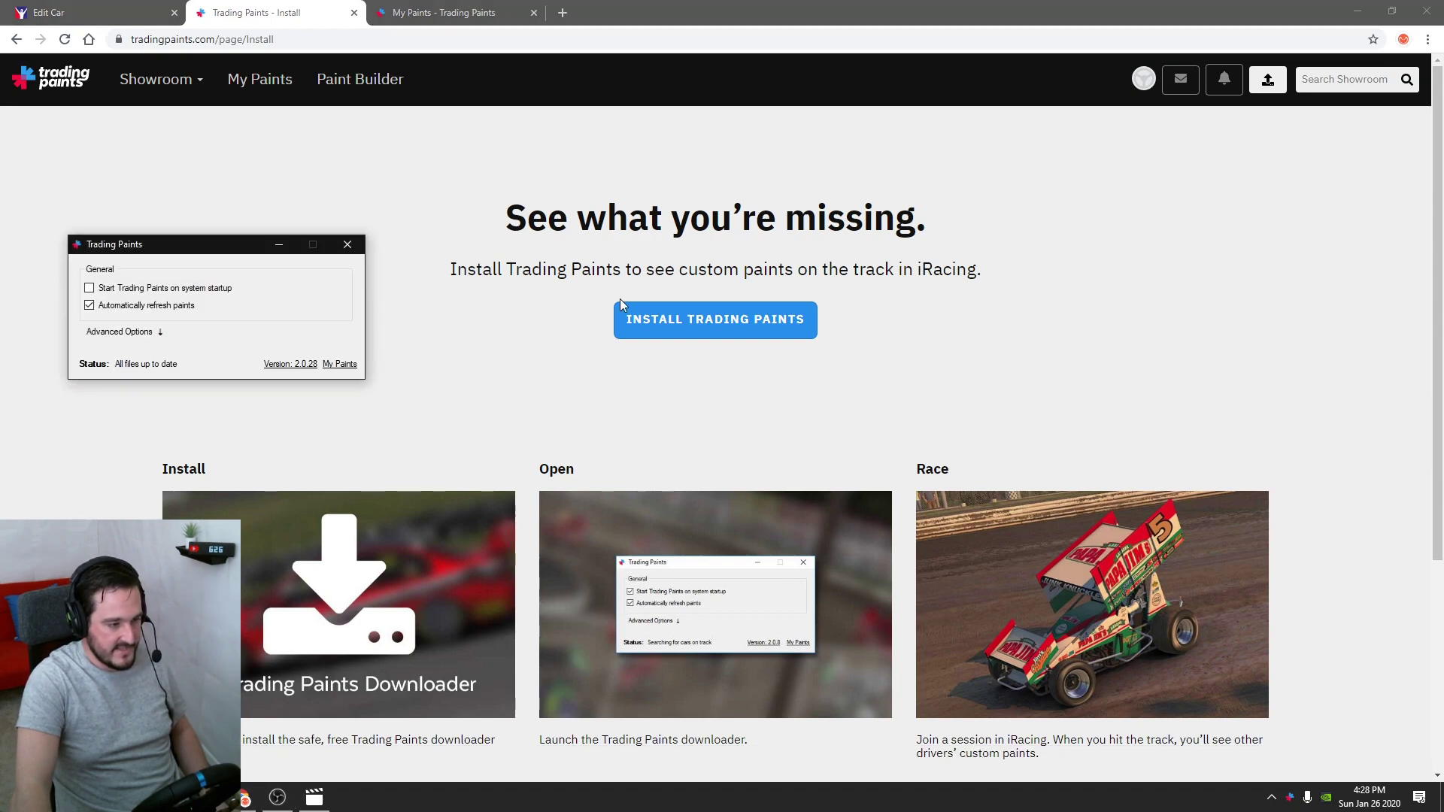
# Minimize Chrome, reposition the Trading Paints window, and open iRacing Manager from the system tray
pyautogui.click(1358, 10)
pyautogui.moveTo(138, 245); pyautogui.dragTo(325, 200)
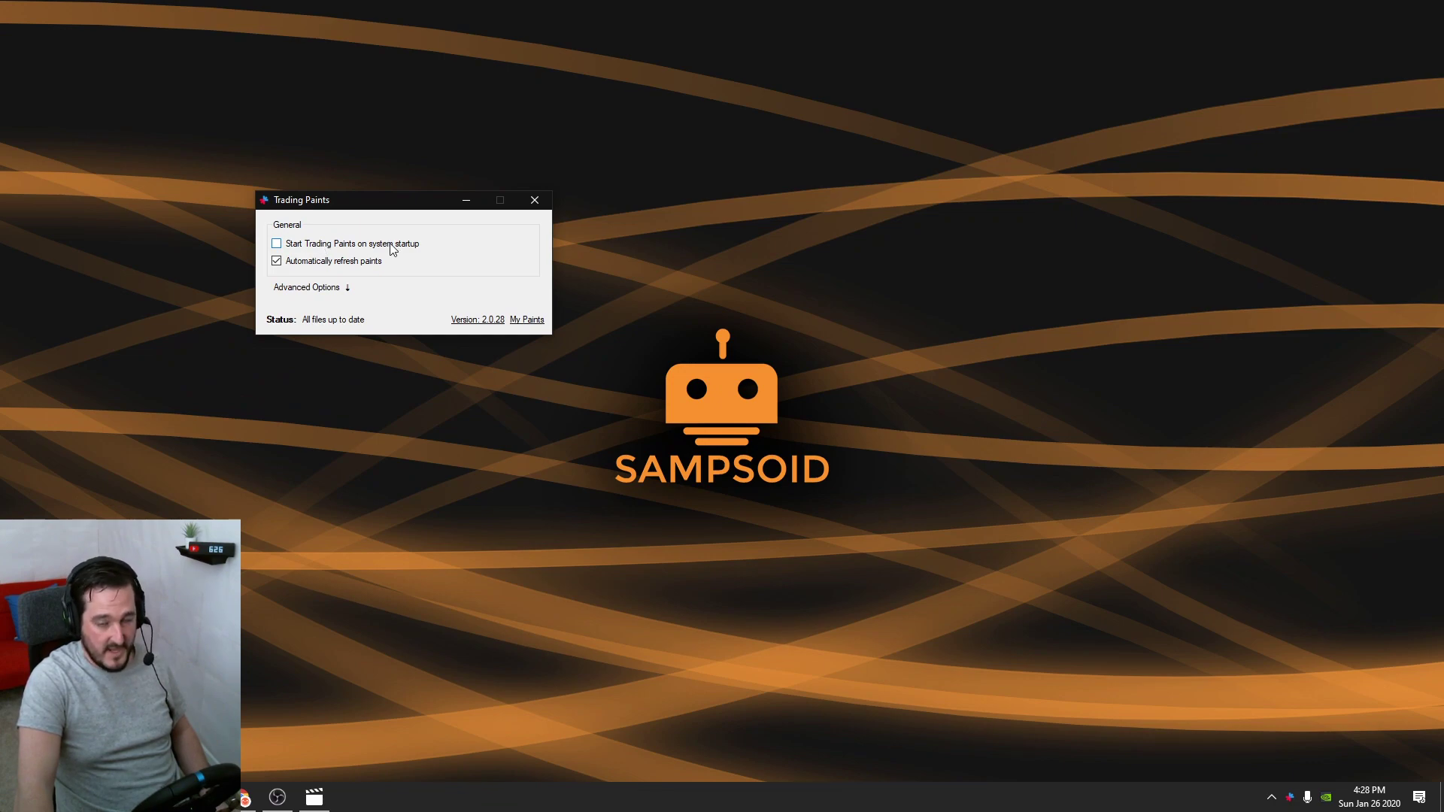
pyautogui.click(1271, 797)
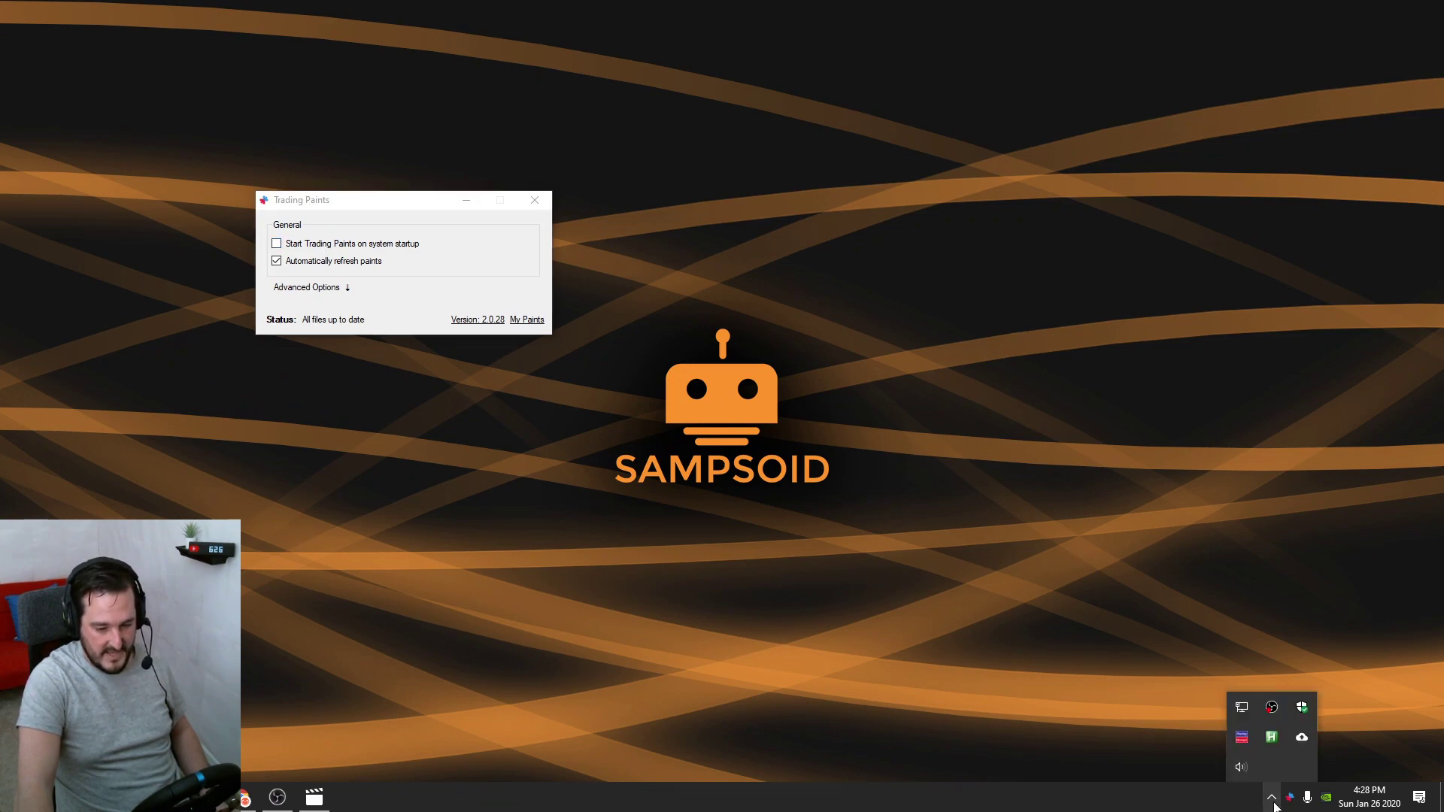
pyautogui.click(1242, 737)
# Close the iRacing Manager and minimize the Trading Paints downloader
pyautogui.moveTo(472, 163); pyautogui.dragTo(848, 116)
pyautogui.scroll(-2, 737, 301)
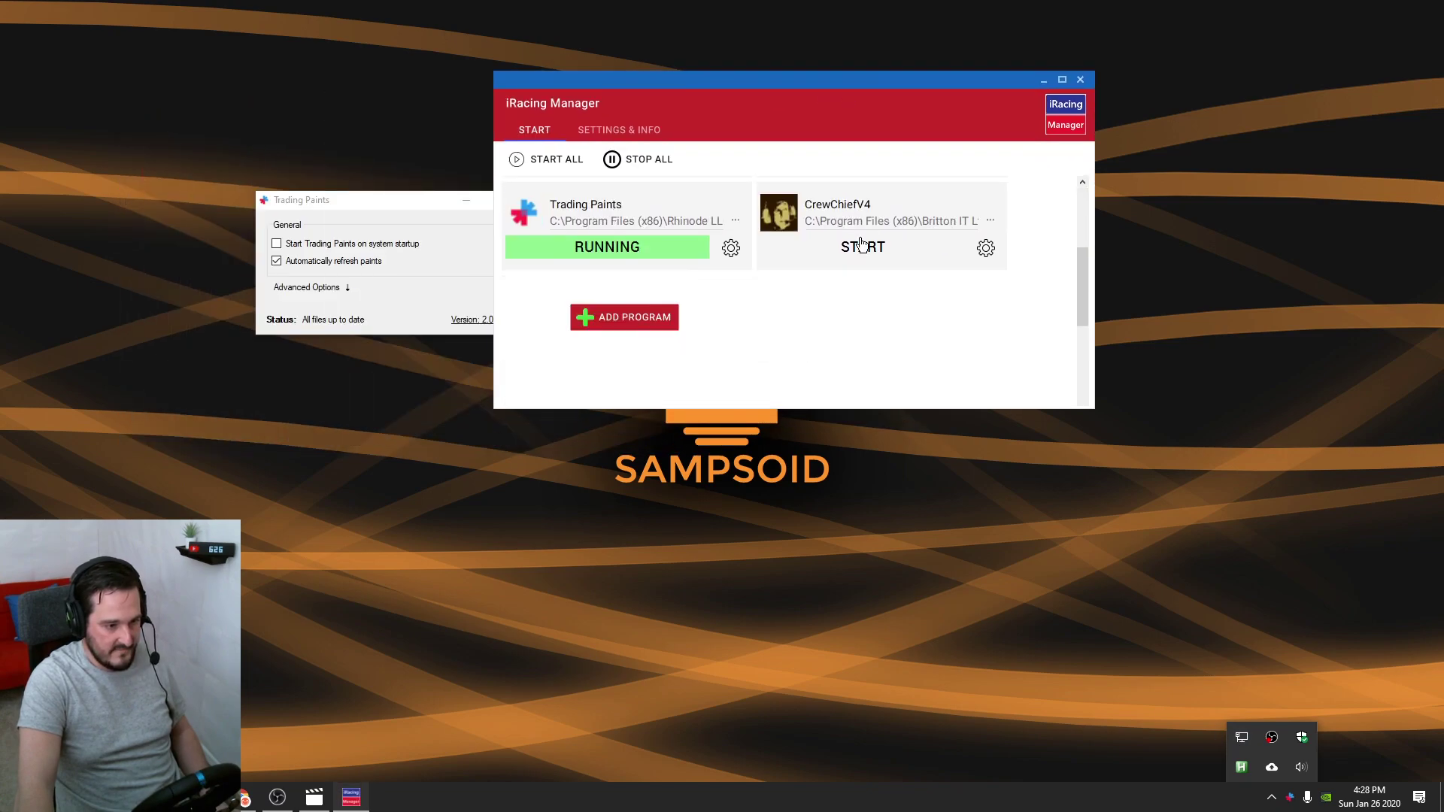
pyautogui.scroll(1, 653, 314)
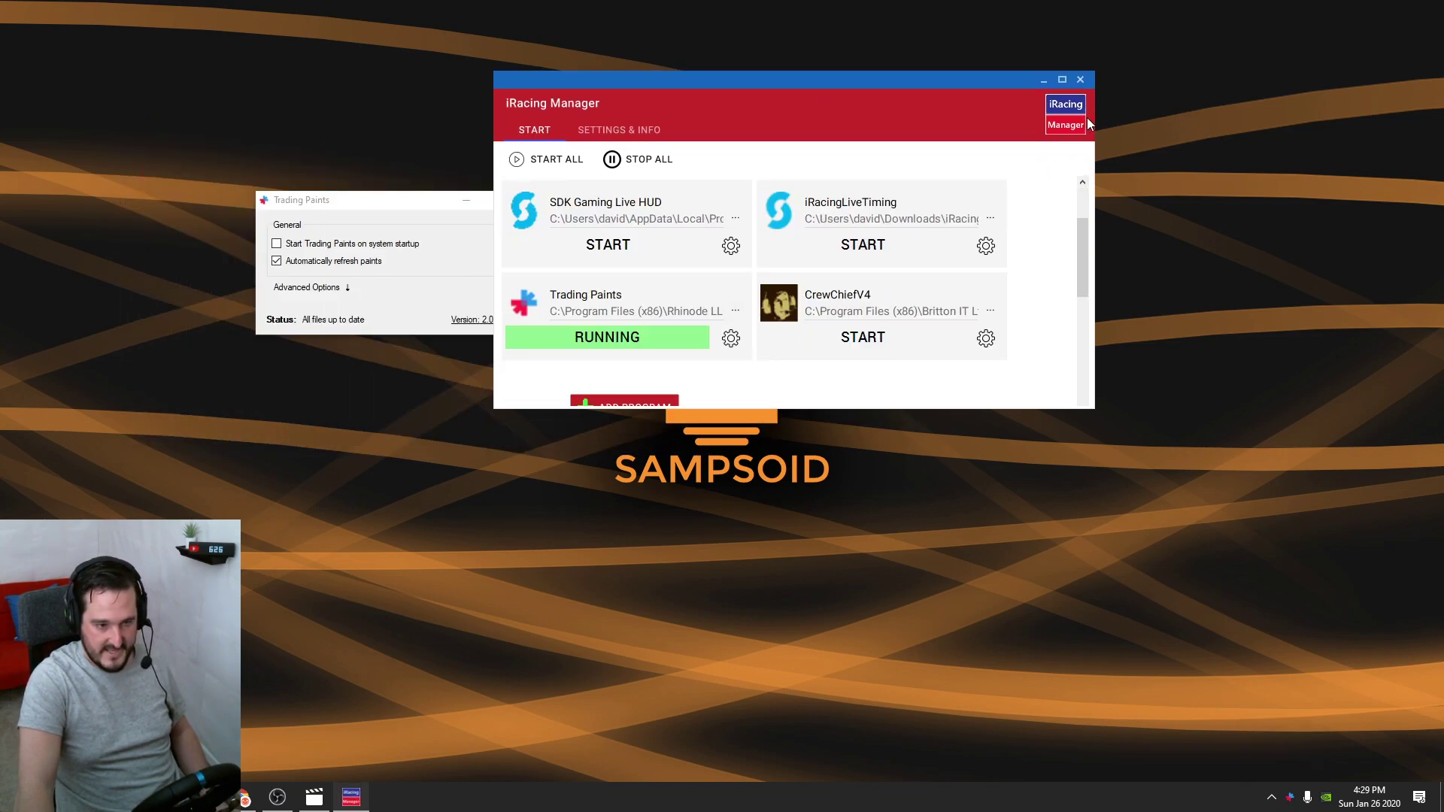
pyautogui.click(1080, 81)
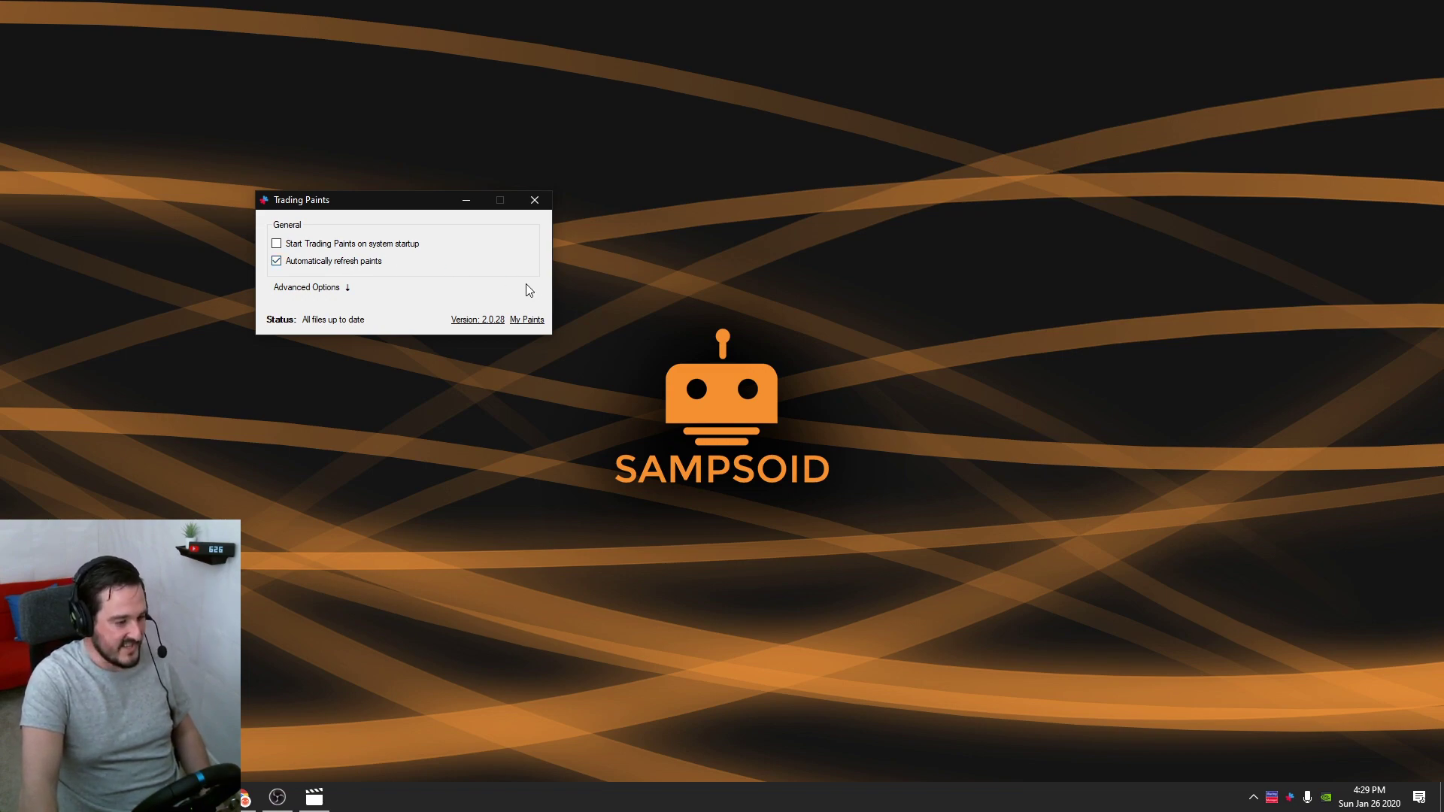
pyautogui.click(467, 202)
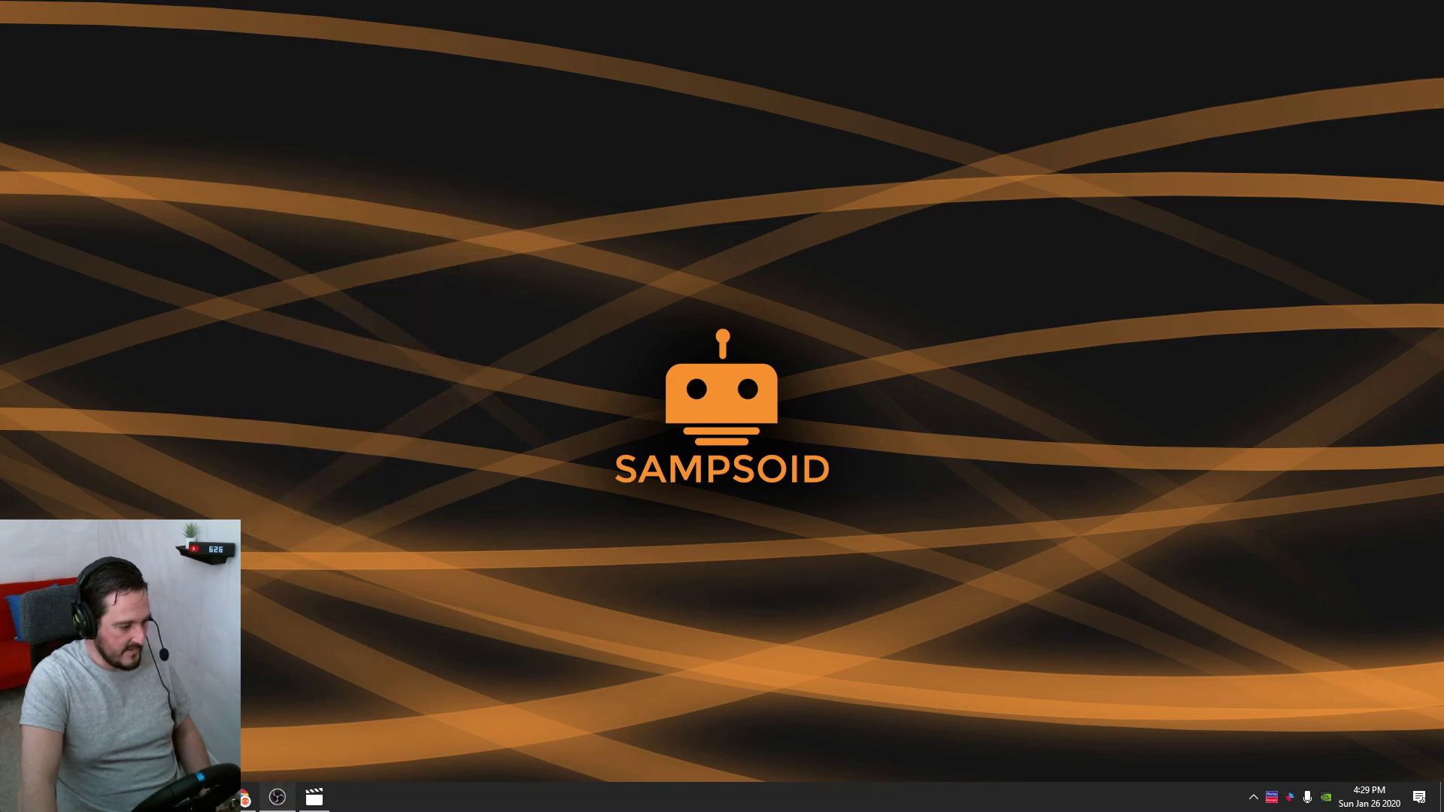
# Return to the Trading Paints My Paints dashboard and start an upload, reaching the 1_template_SBRS folder
pyautogui.click(245, 798)
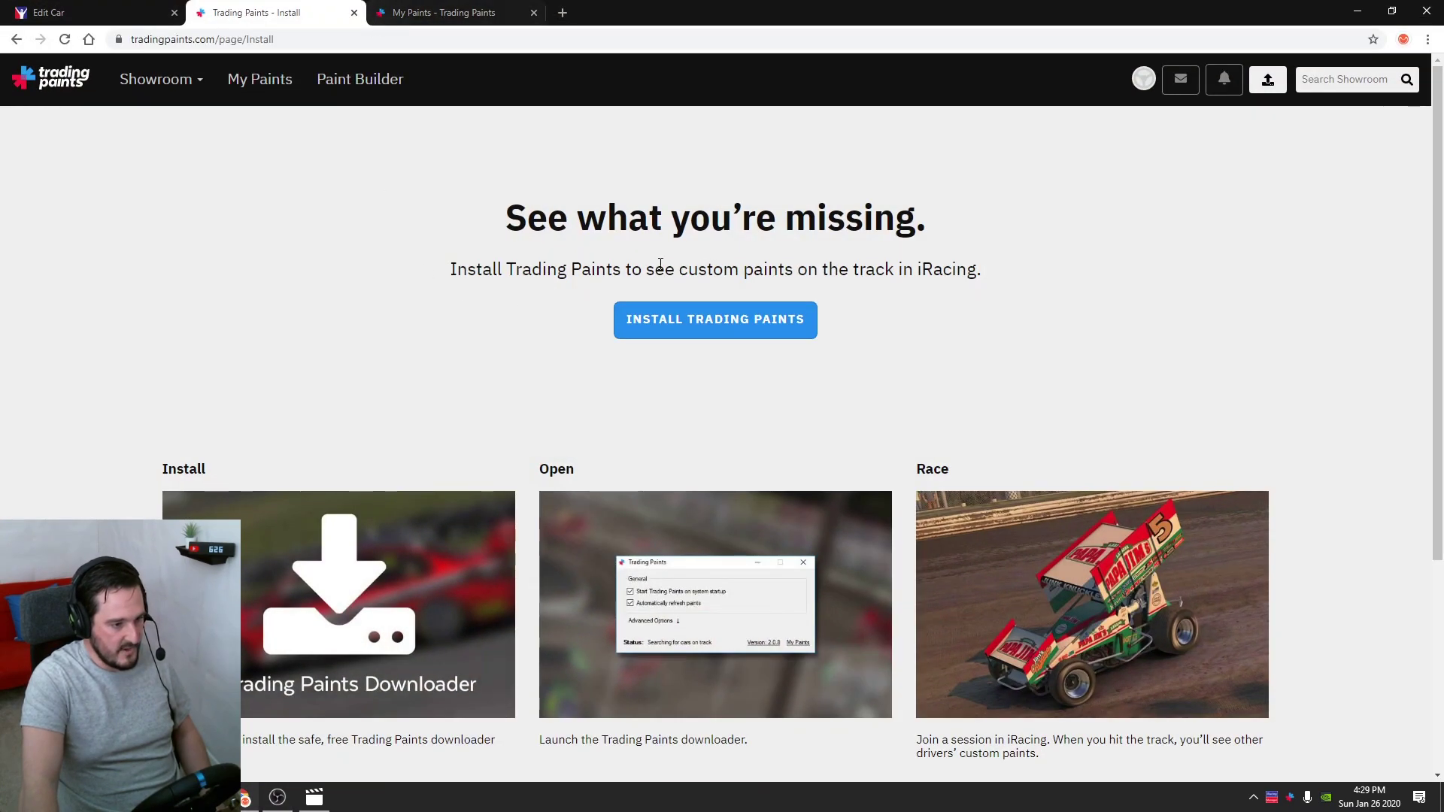
pyautogui.click(417, 10)
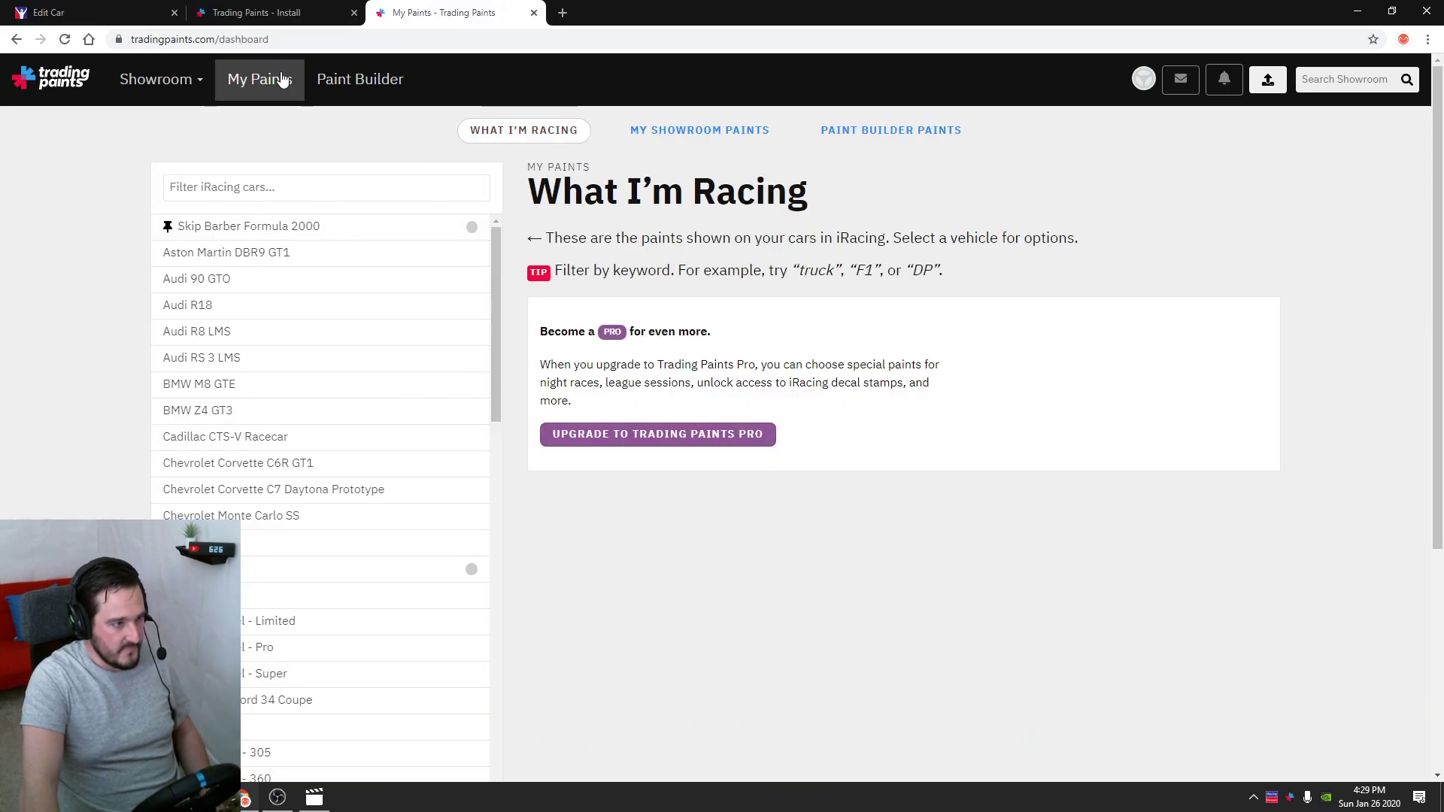
pyautogui.click(265, 94)
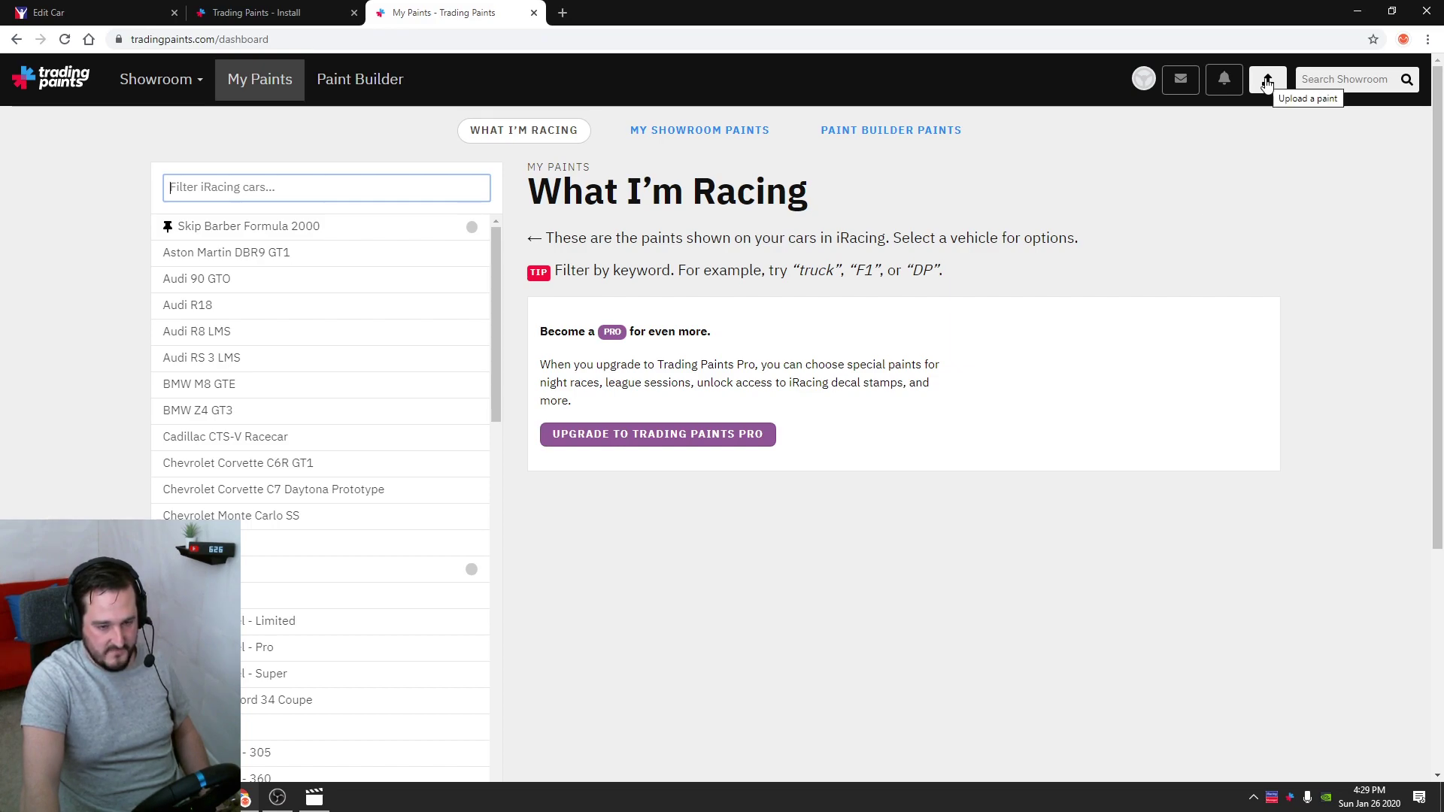
pyautogui.click(1267, 82)
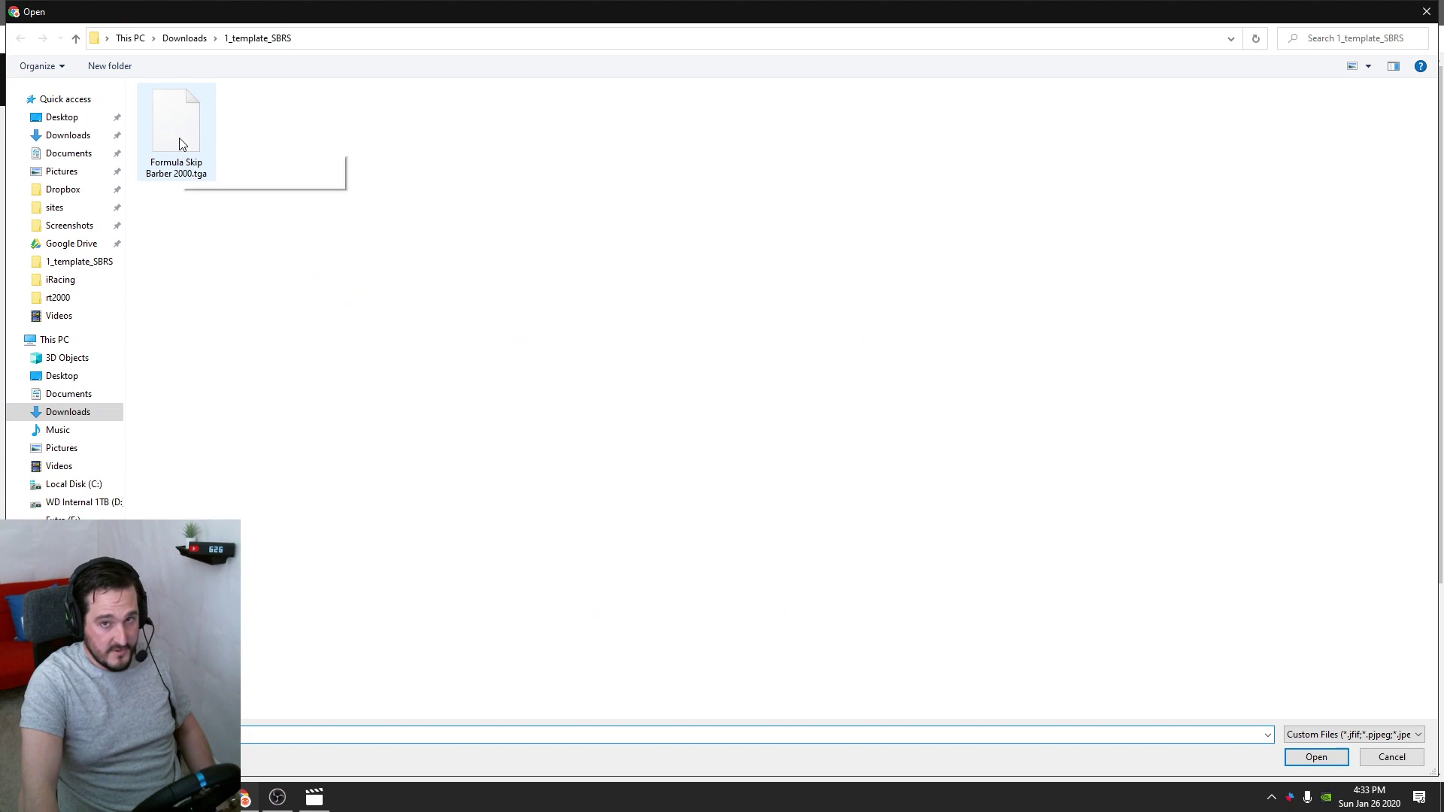
# Upload Formula Skip Barber 2000.tga and set the paint to Just Me
pyautogui.doubleClick(179, 139)
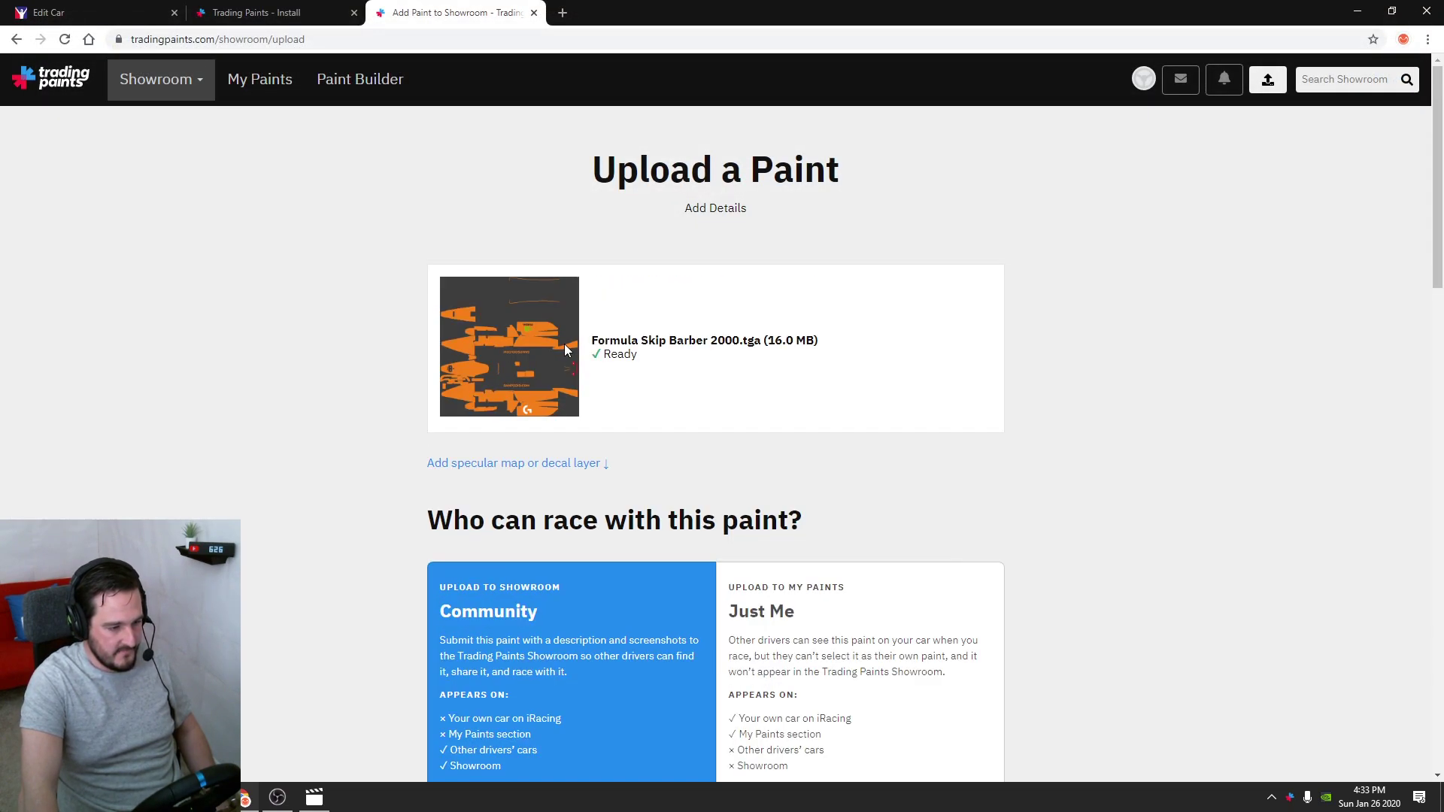
pyautogui.scroll(-1, 783, 378)
pyautogui.scroll(-4, 783, 378)
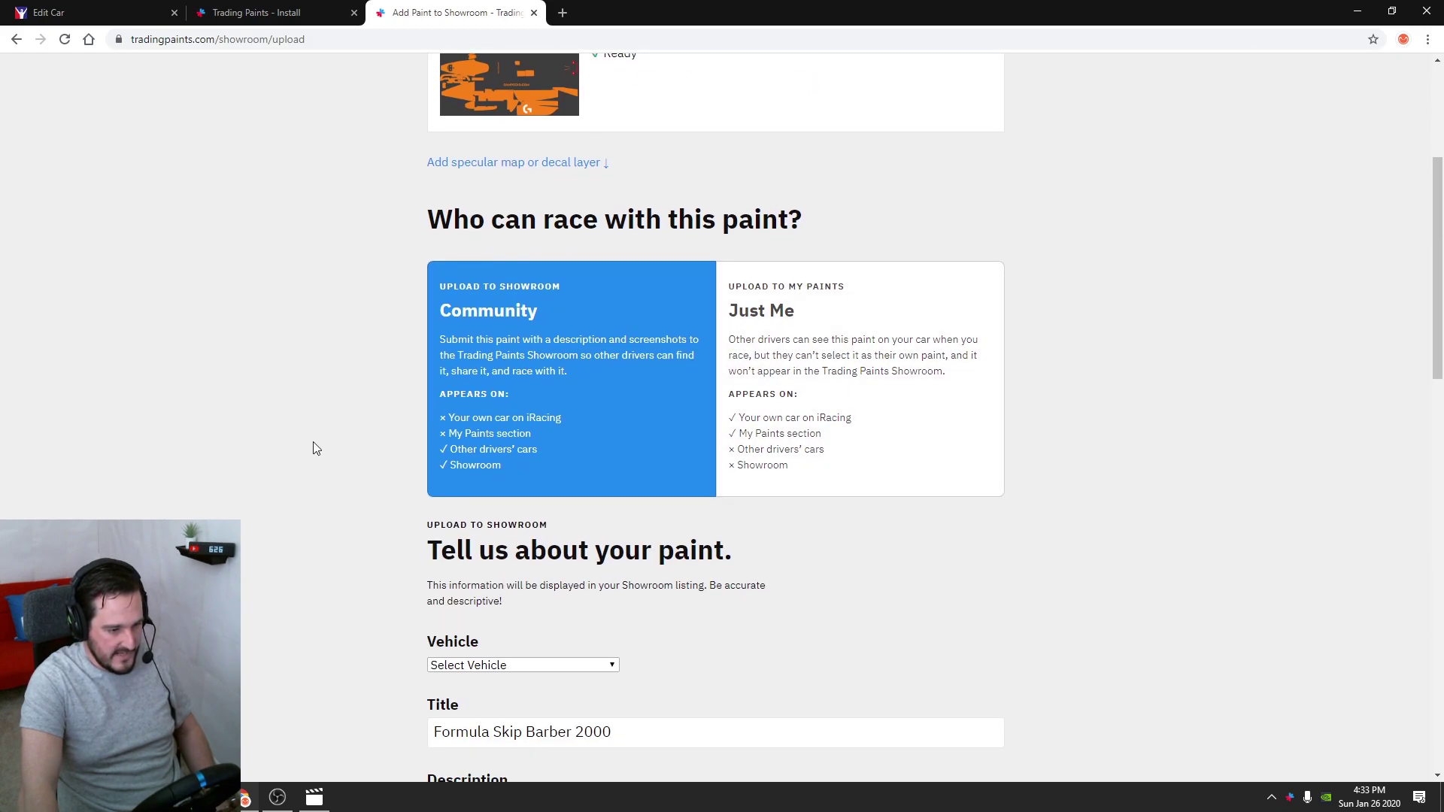
pyautogui.click(859, 384)
# Choose Skip Barber Formula 2000 as the paint's vehicle
pyautogui.scroll(-2, 858, 384)
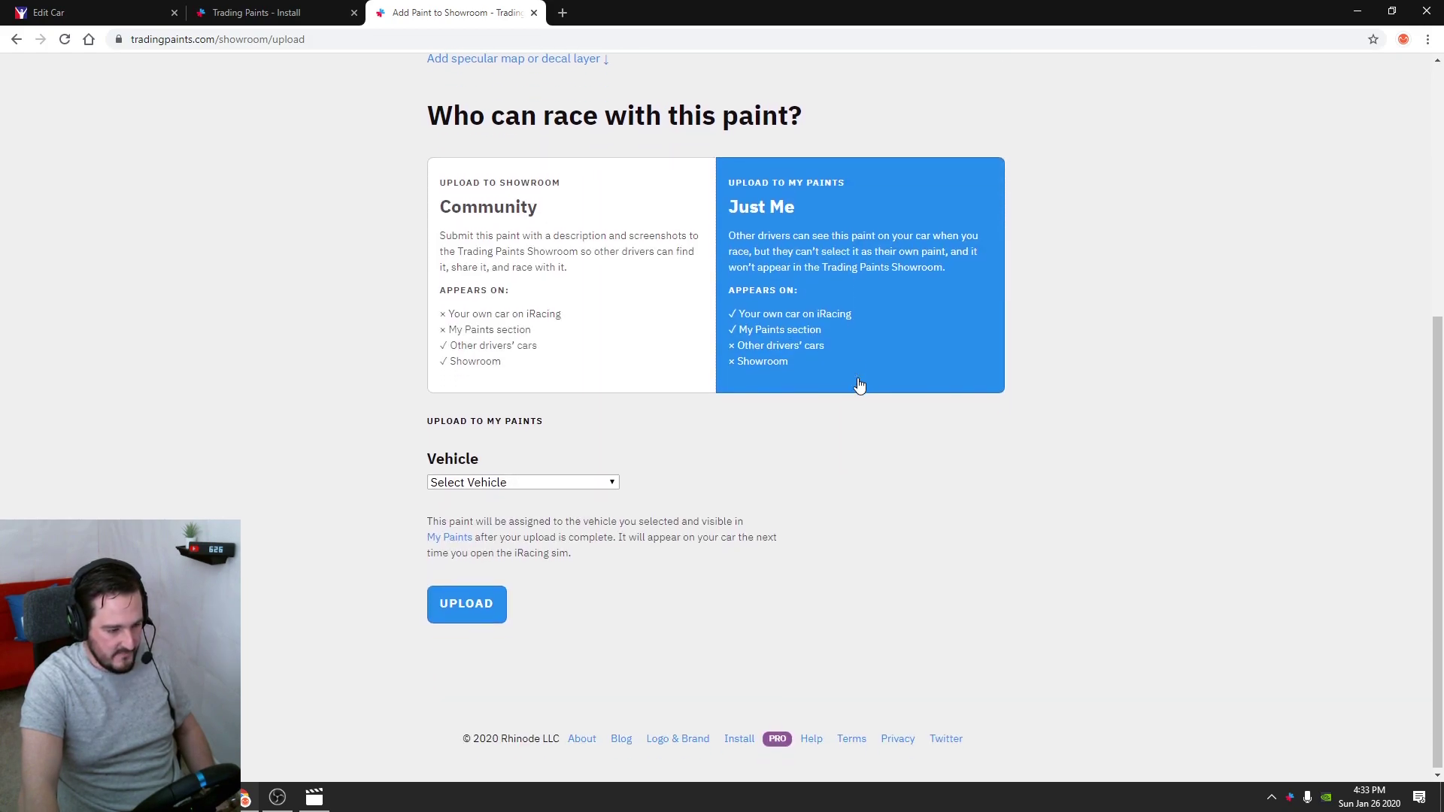
pyautogui.click(513, 481)
pyautogui.scroll(-1, 546, 382)
pyautogui.scroll(-15, 546, 382)
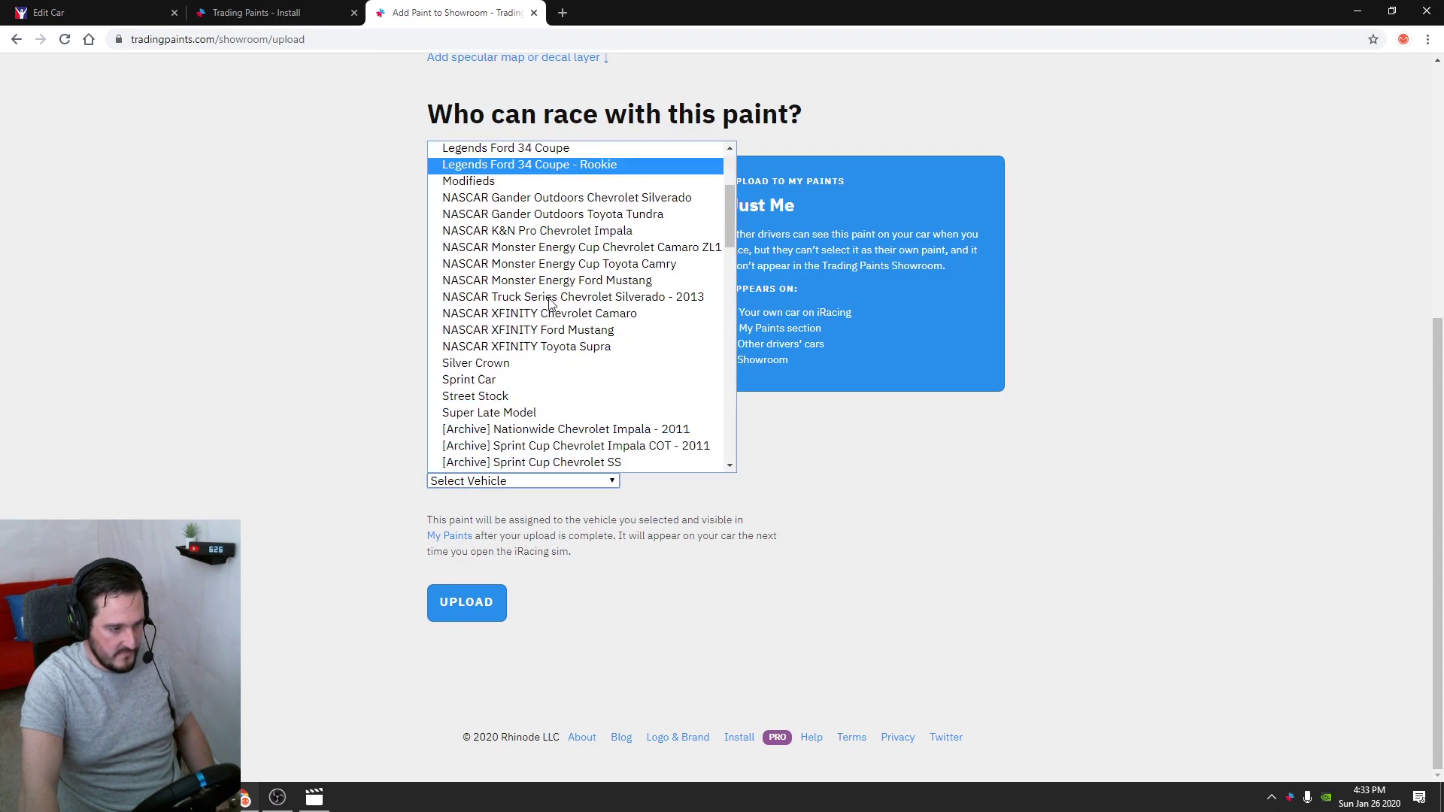
pyautogui.scroll(-3, 553, 314)
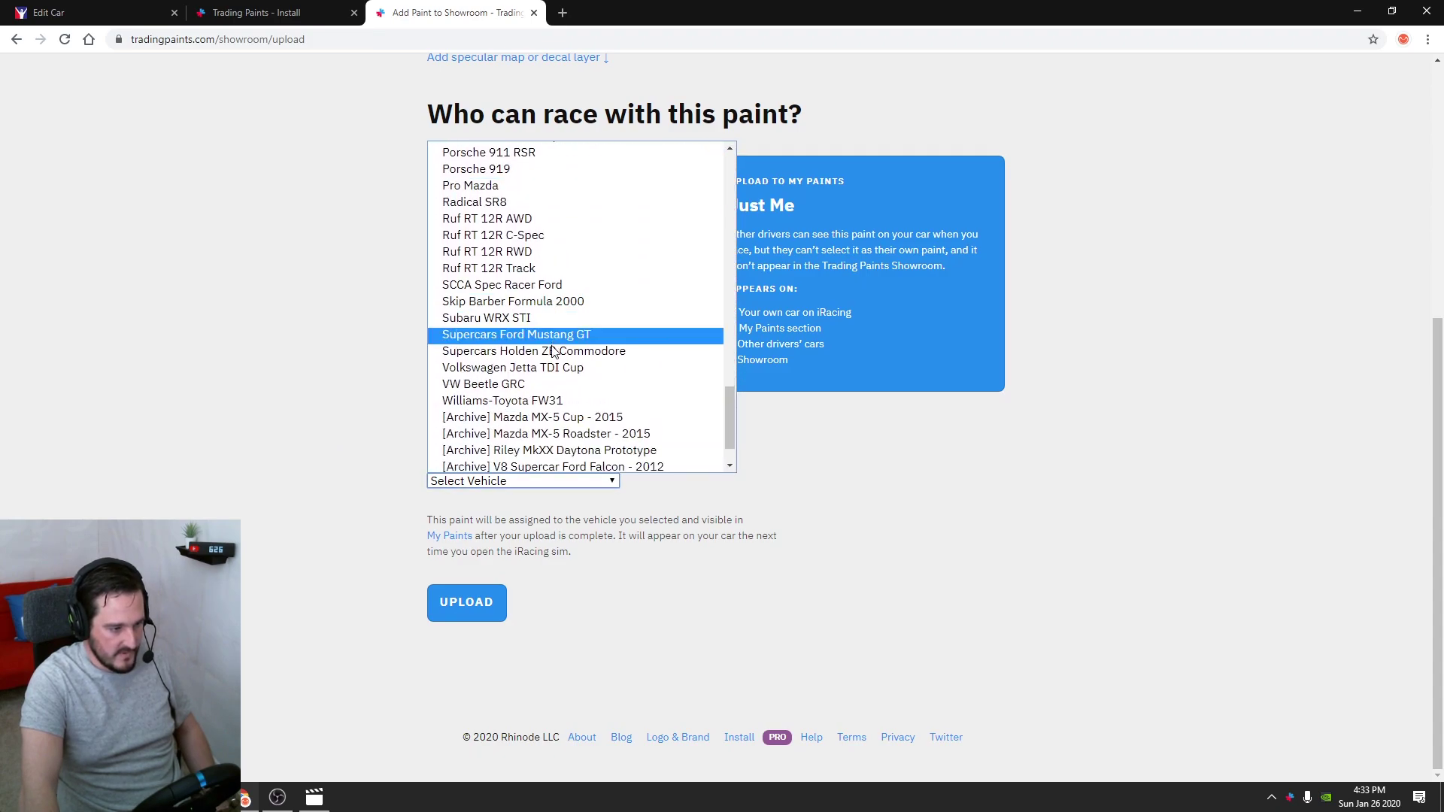
pyautogui.click(563, 301)
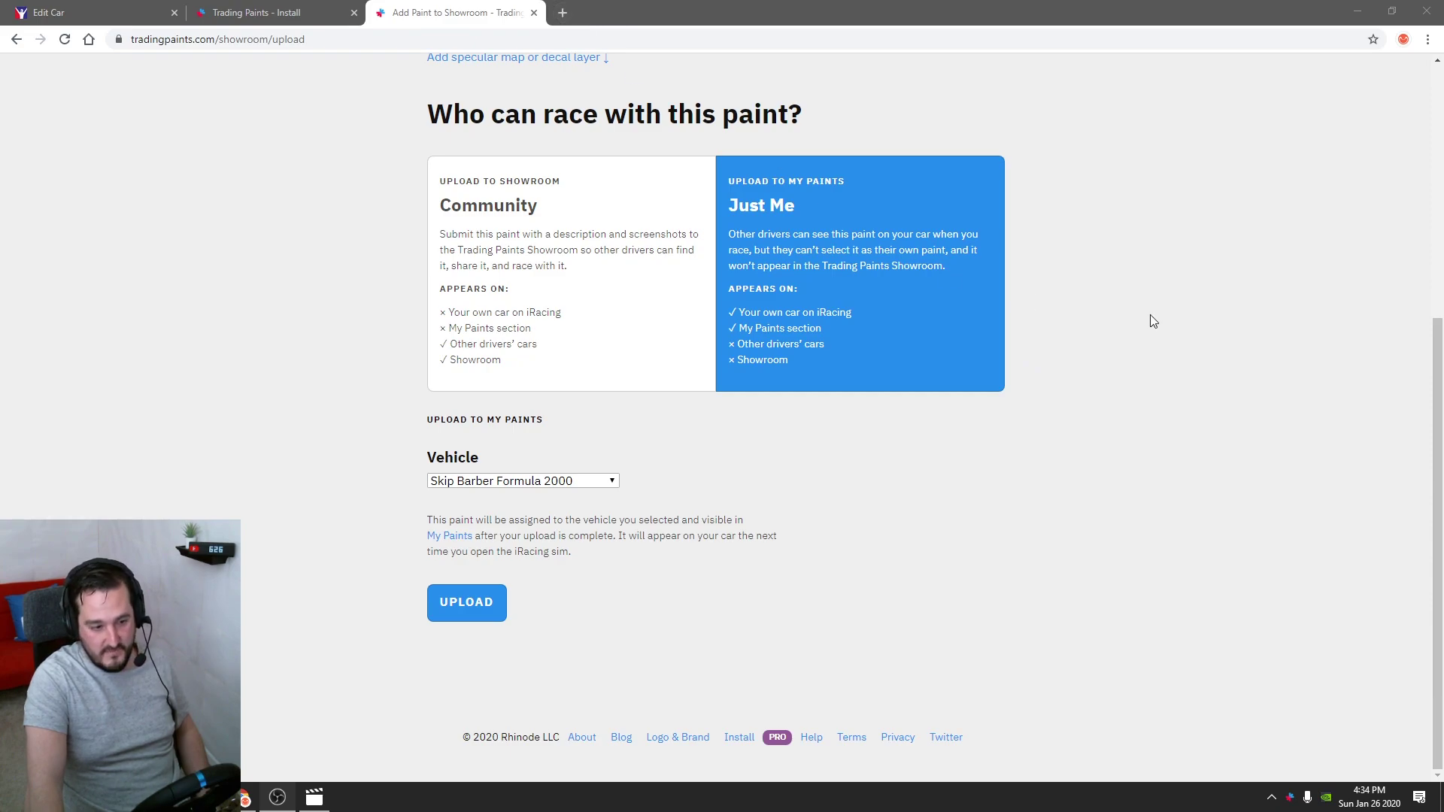
# Open patreon.com/sampsoid in a new tab and view the Fan $1, Enthusiast $5 and Alien $10 tiers
pyautogui.click(563, 13)
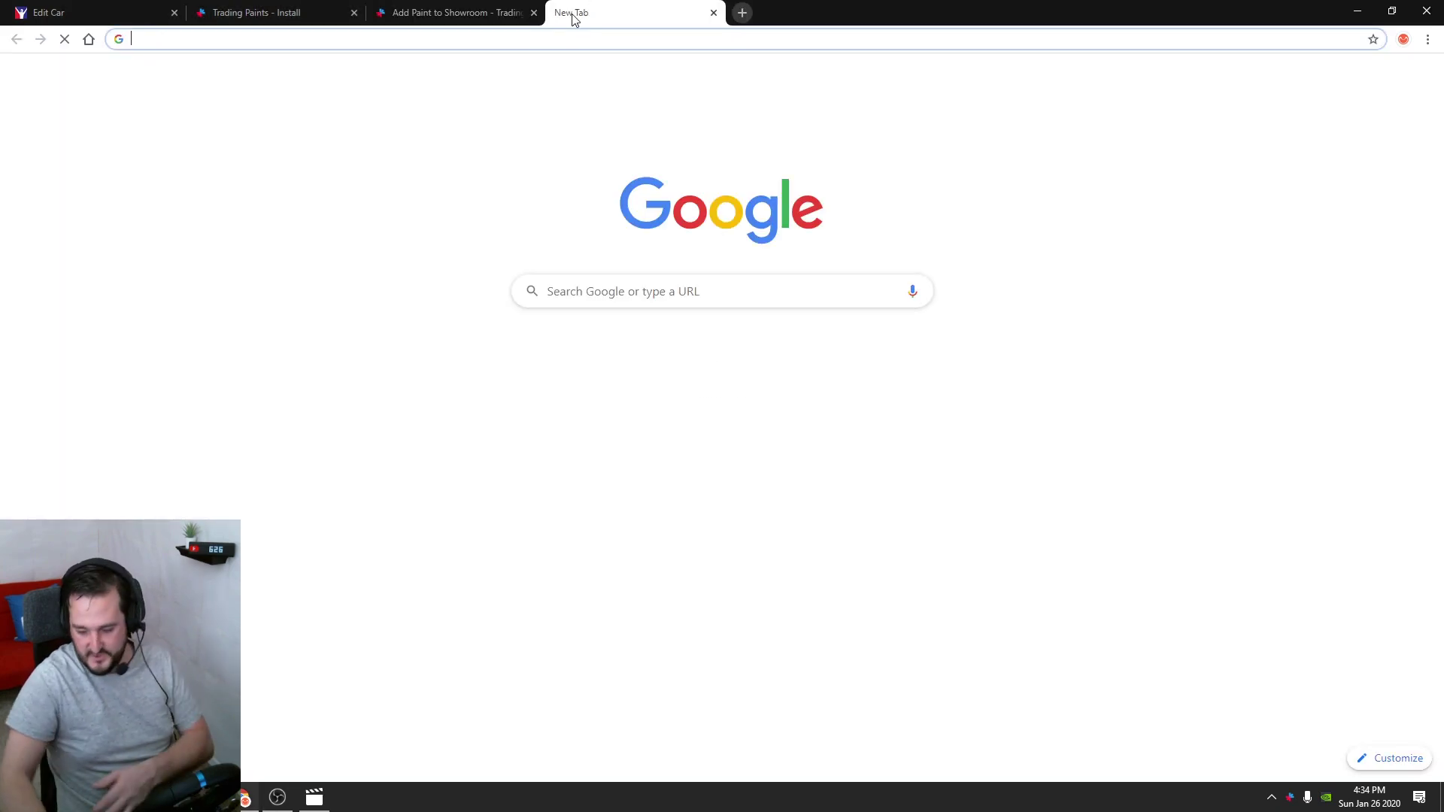
pyautogui.write('patr')
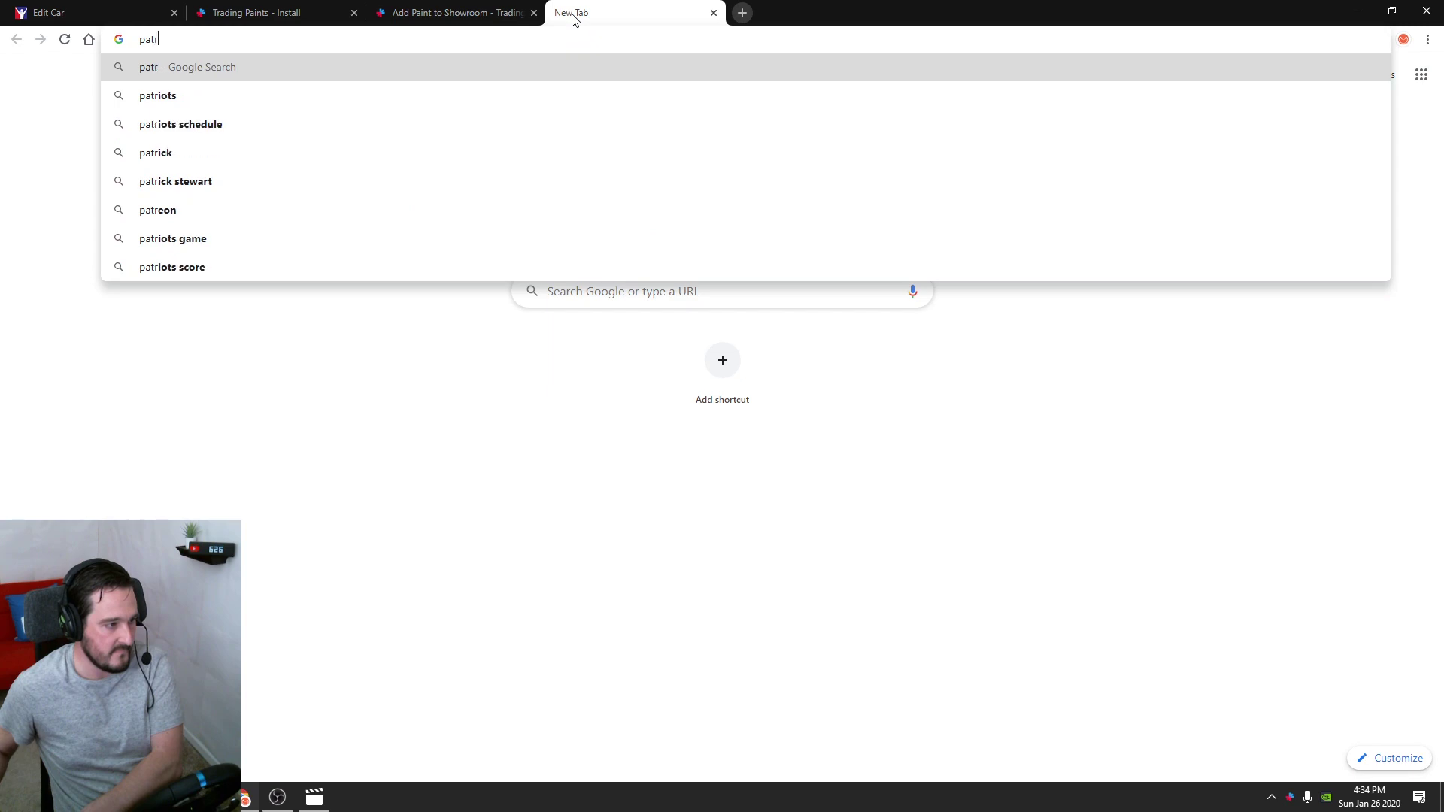
pyautogui.write('eon.com')
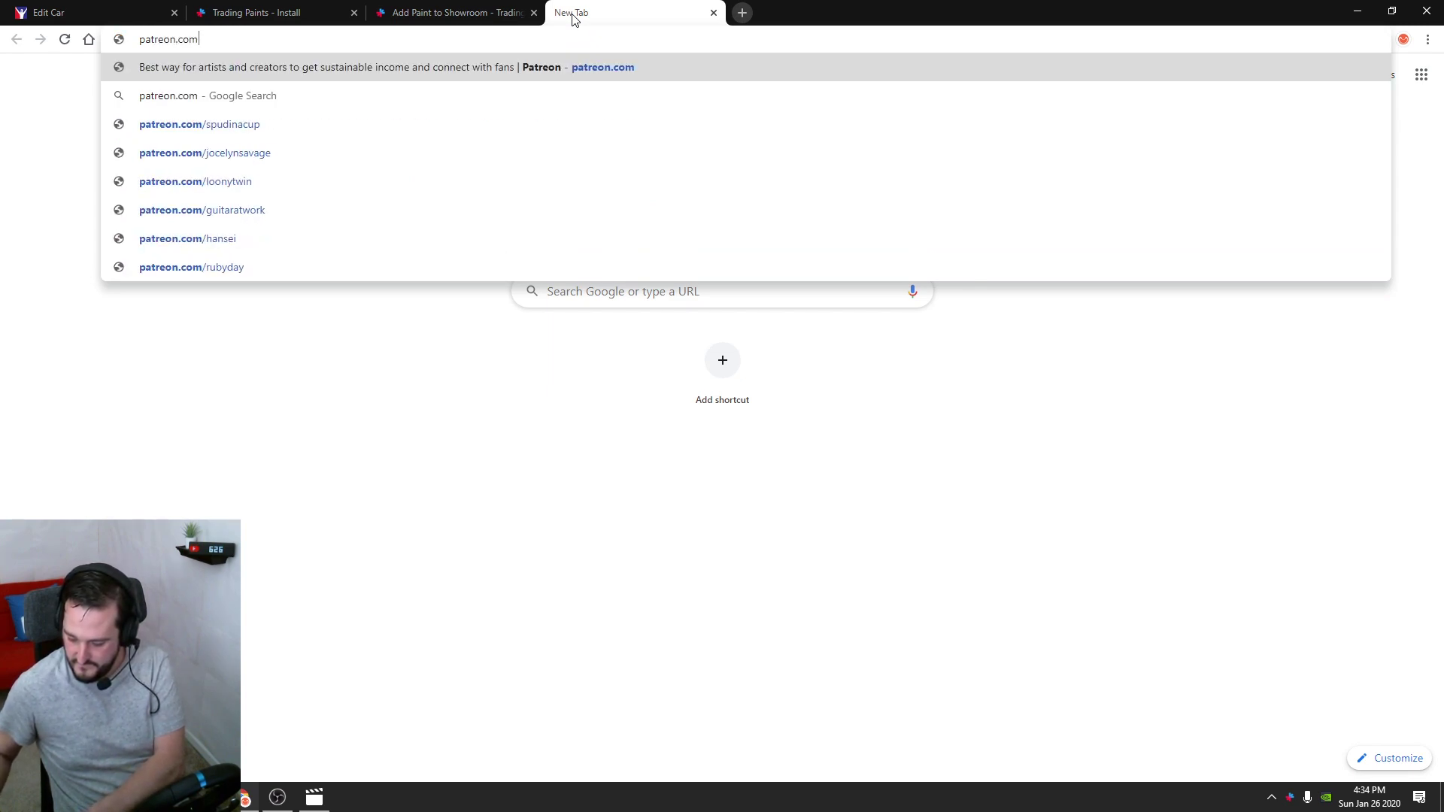
pyautogui.write('/sampsoid')
pyautogui.press('Return')
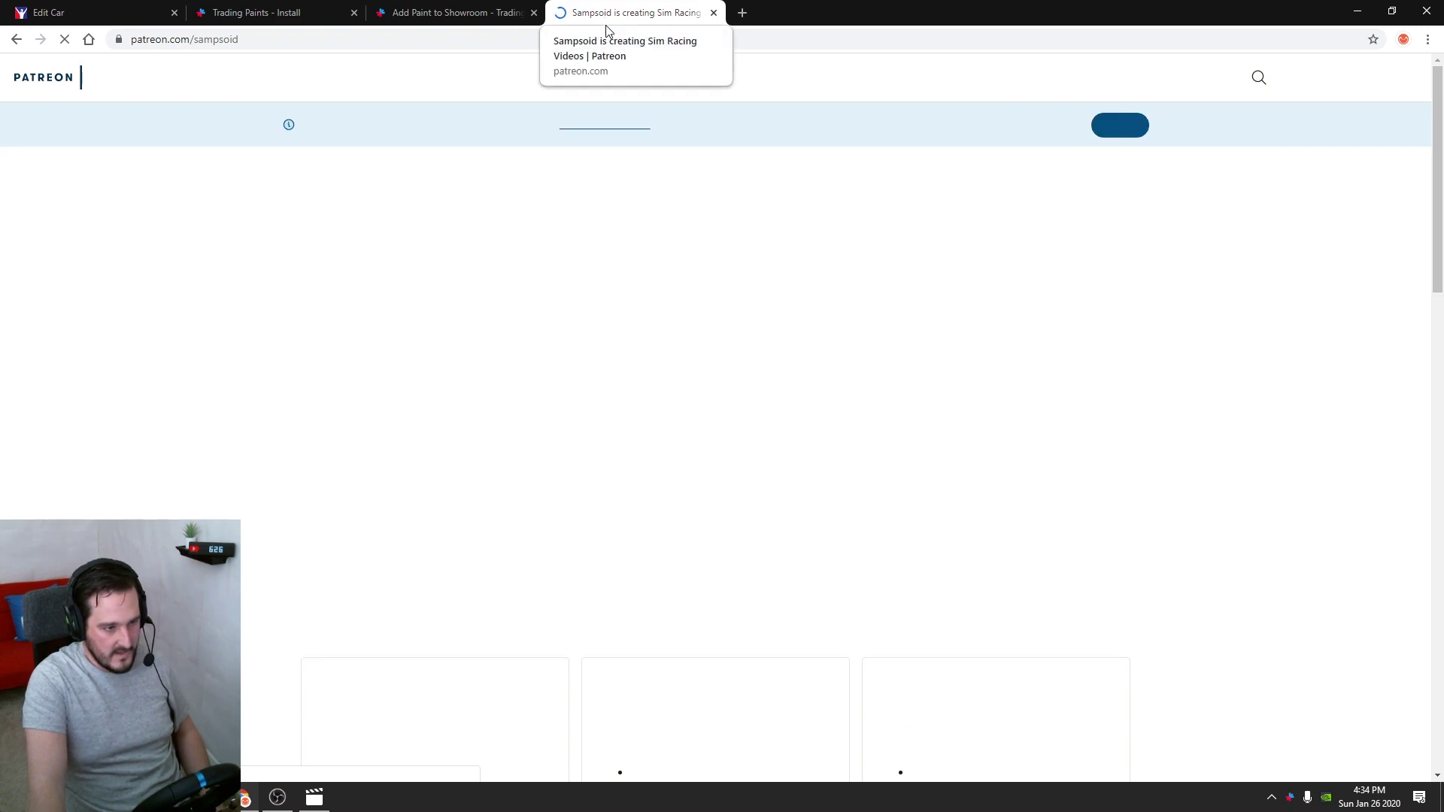
pyautogui.scroll(-3, 1196, 455)
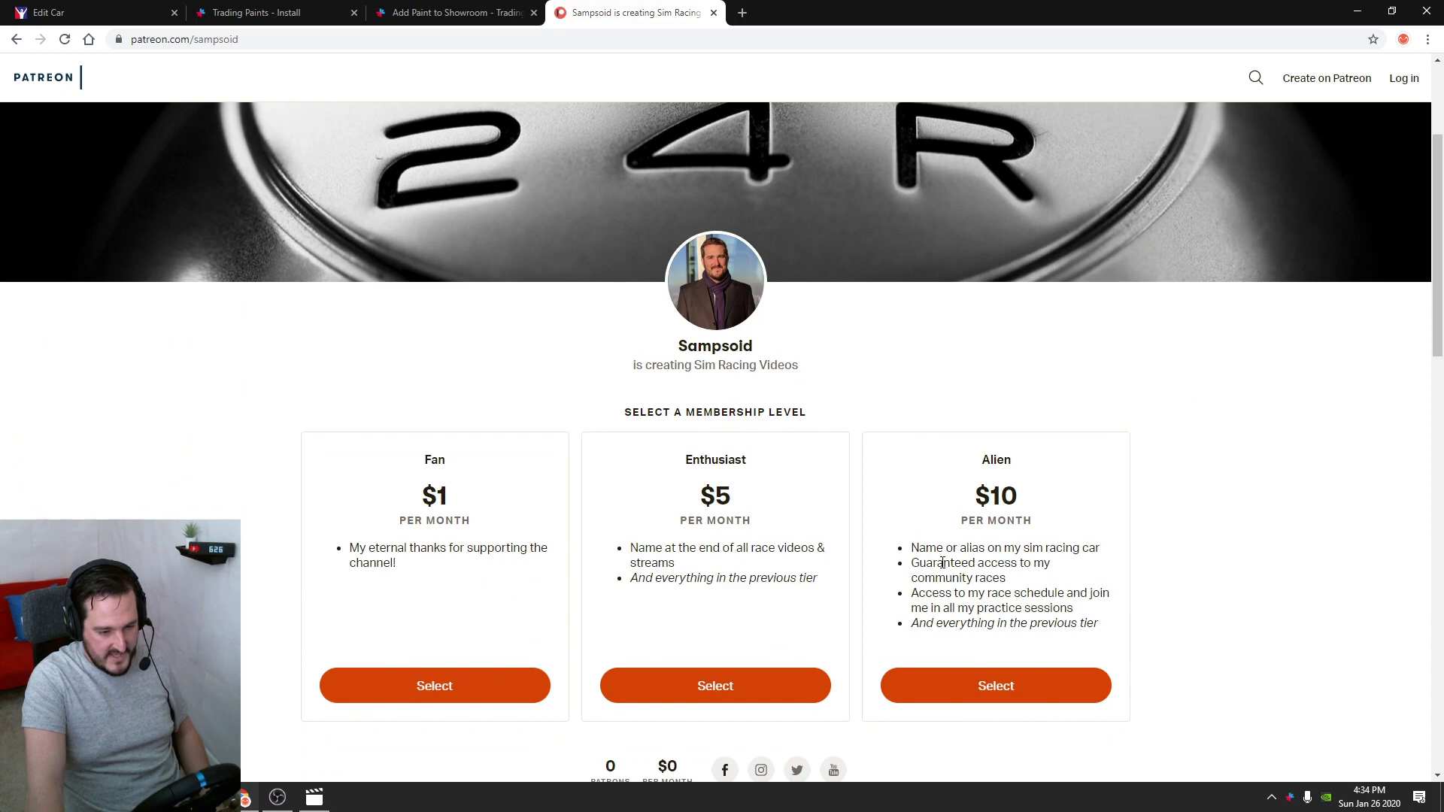
pyautogui.moveTo(913, 548); pyautogui.dragTo(1112, 547)
pyautogui.click(1208, 541)
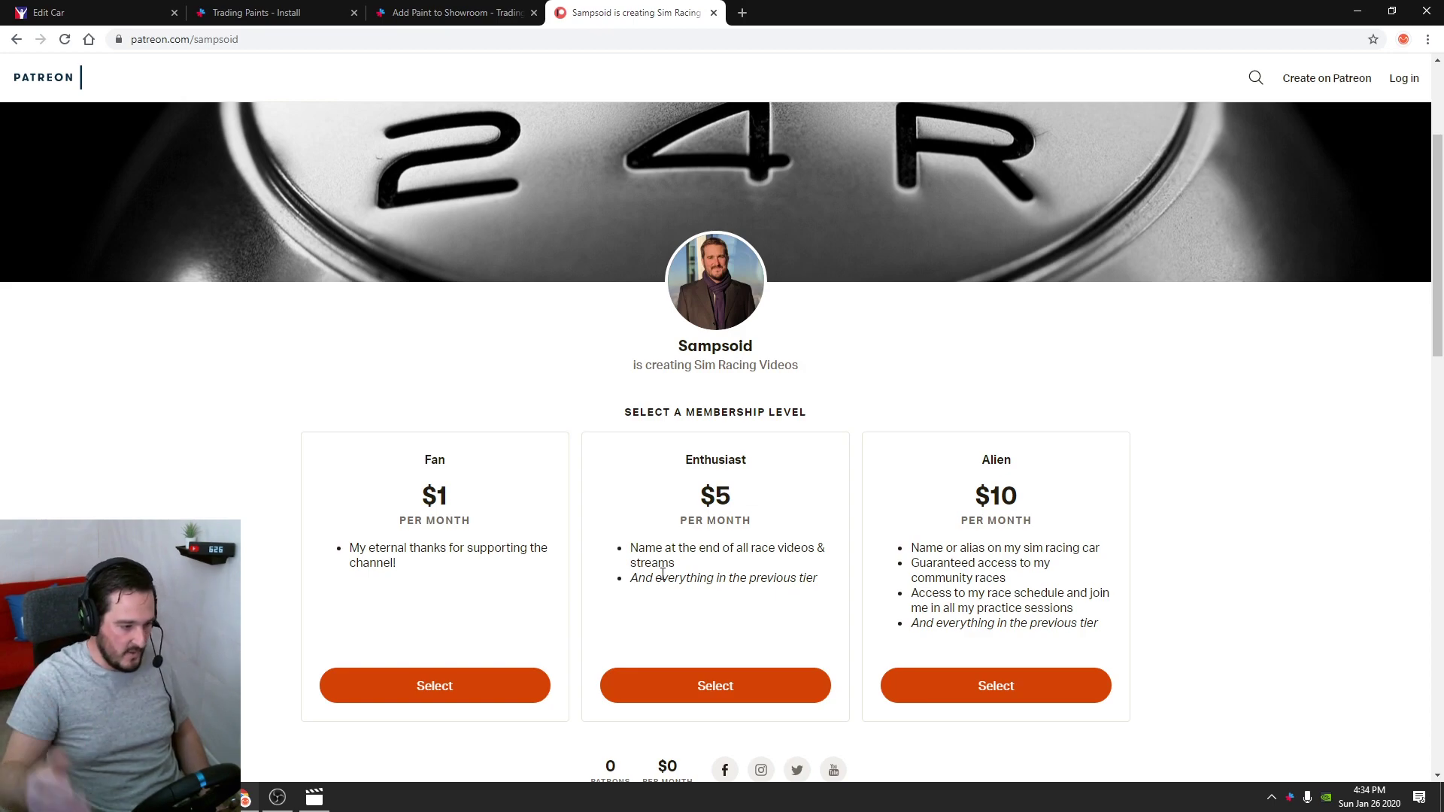
# Switch back to the iRacing Edit Car page showing the orange-and-grey Skip Barber Formula 2000
pyautogui.click(443, 6)
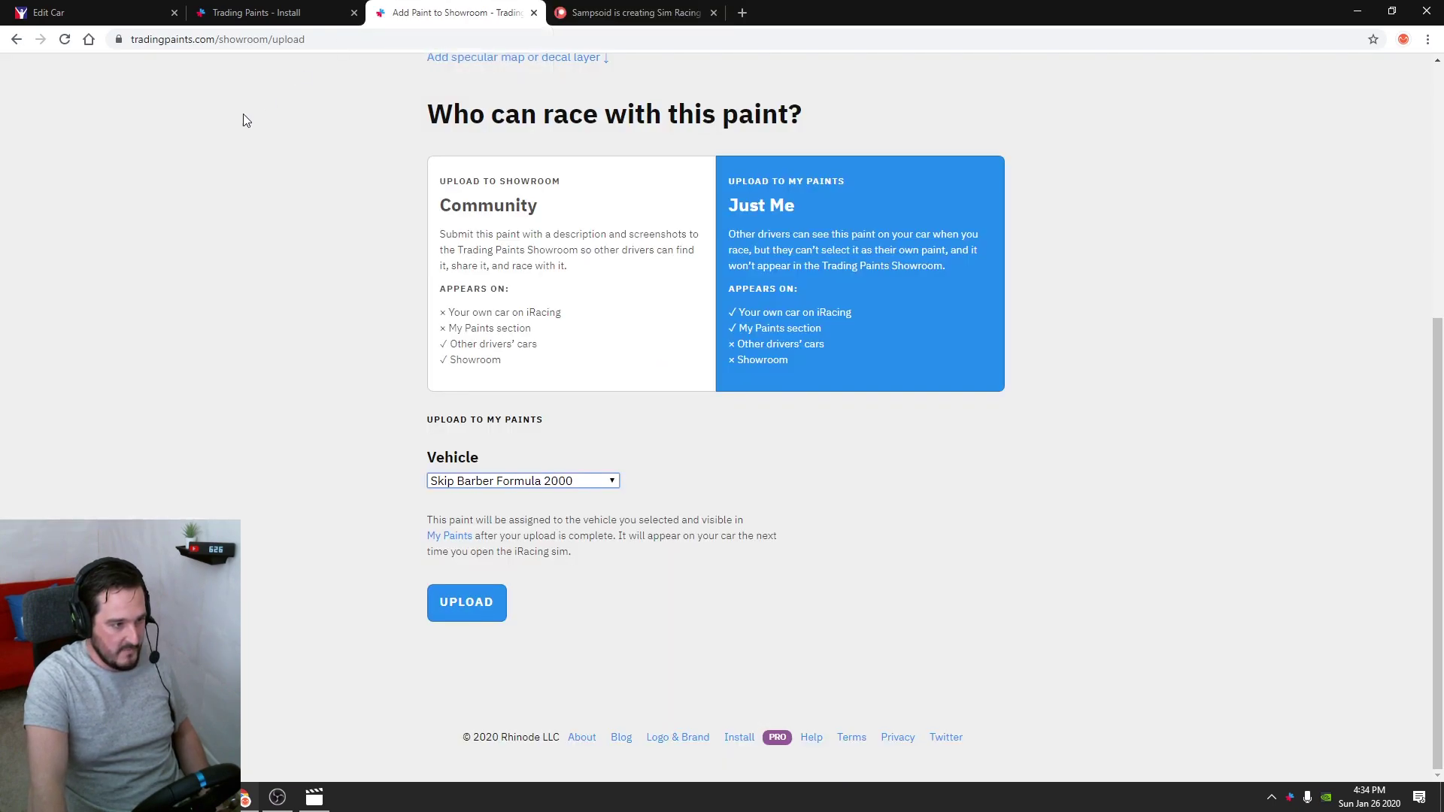
pyautogui.click(167, 6)
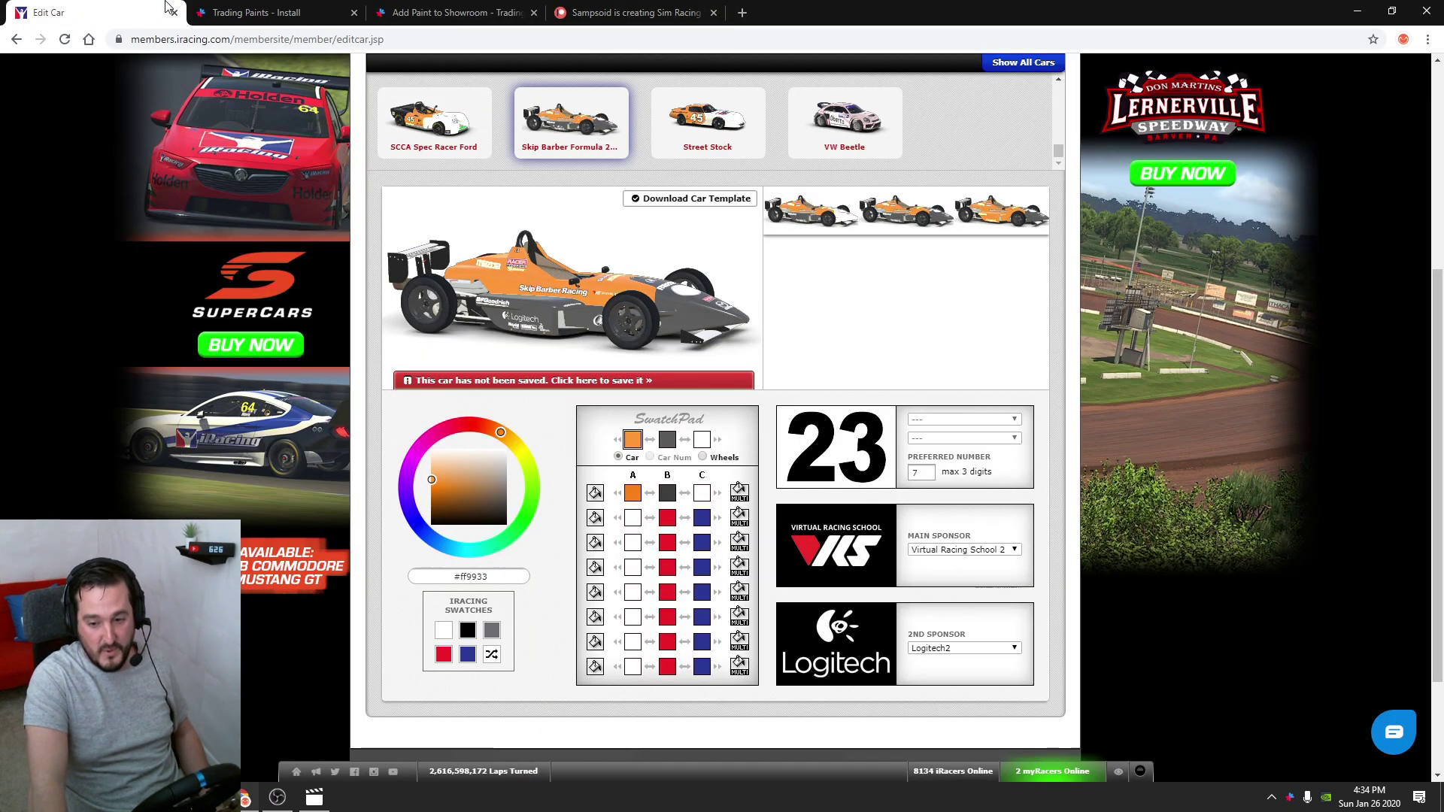